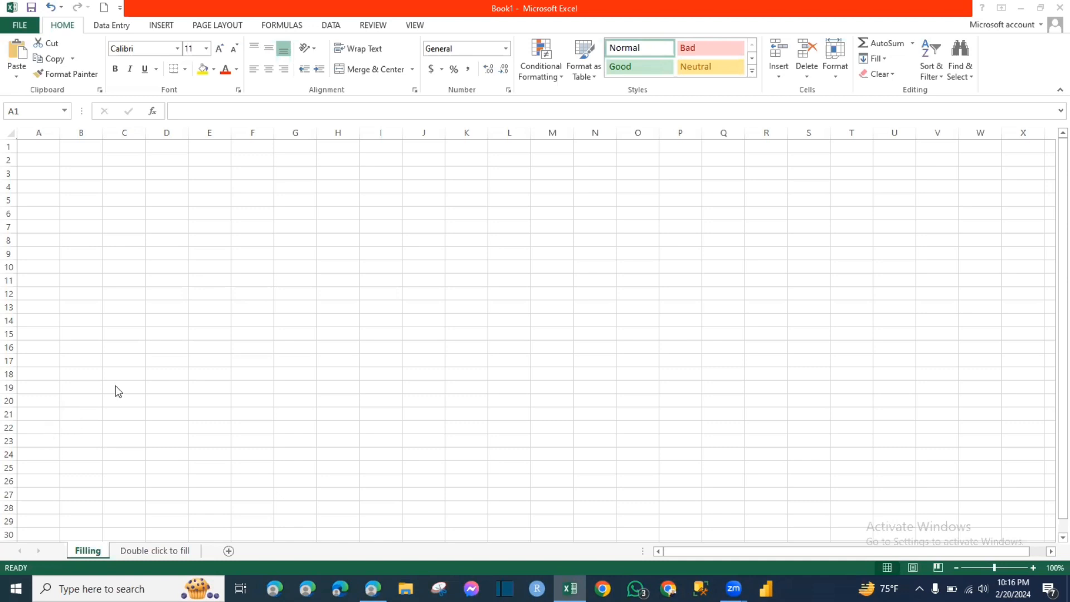
# Enter the header "sl no." in A1, with the starting values 1 and 2 in A2 and A3.
pyautogui.click(44, 147)
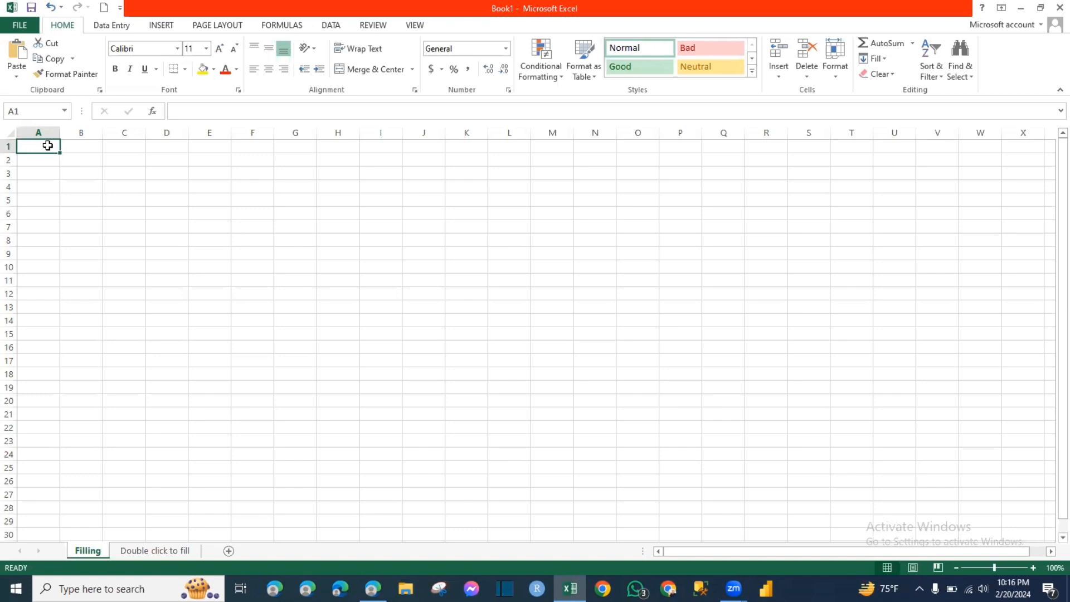
pyautogui.write('sl')
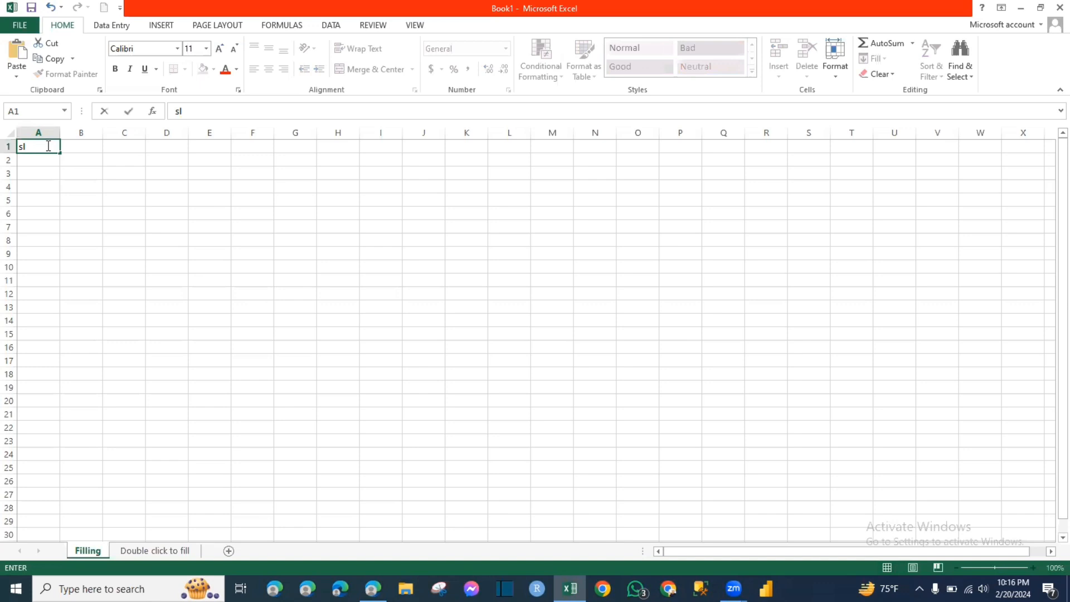
pyautogui.write(' no.')
pyautogui.press('Return')
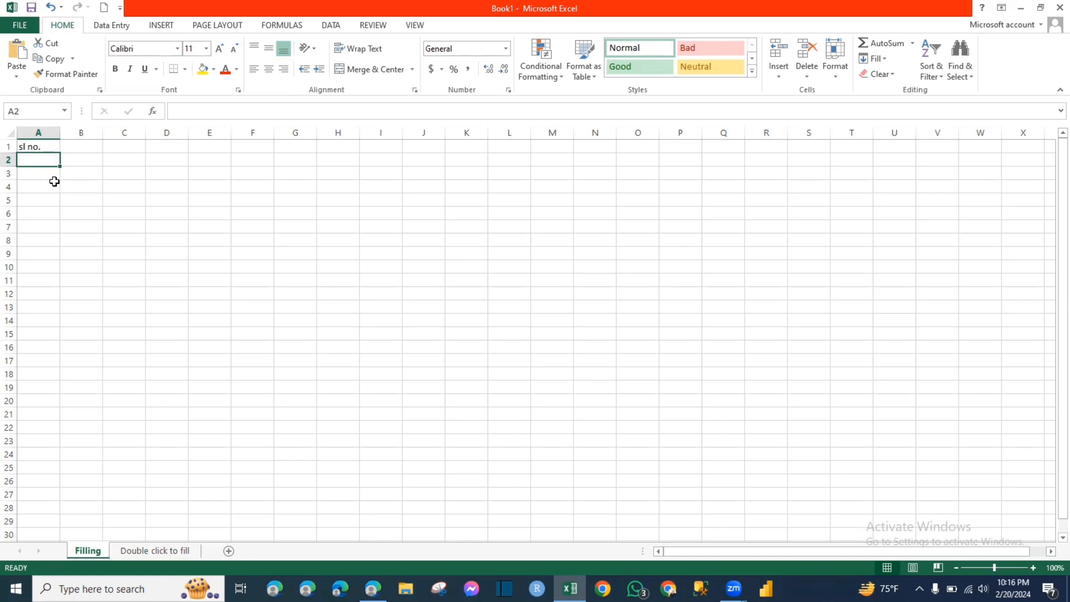
pyautogui.write('1')
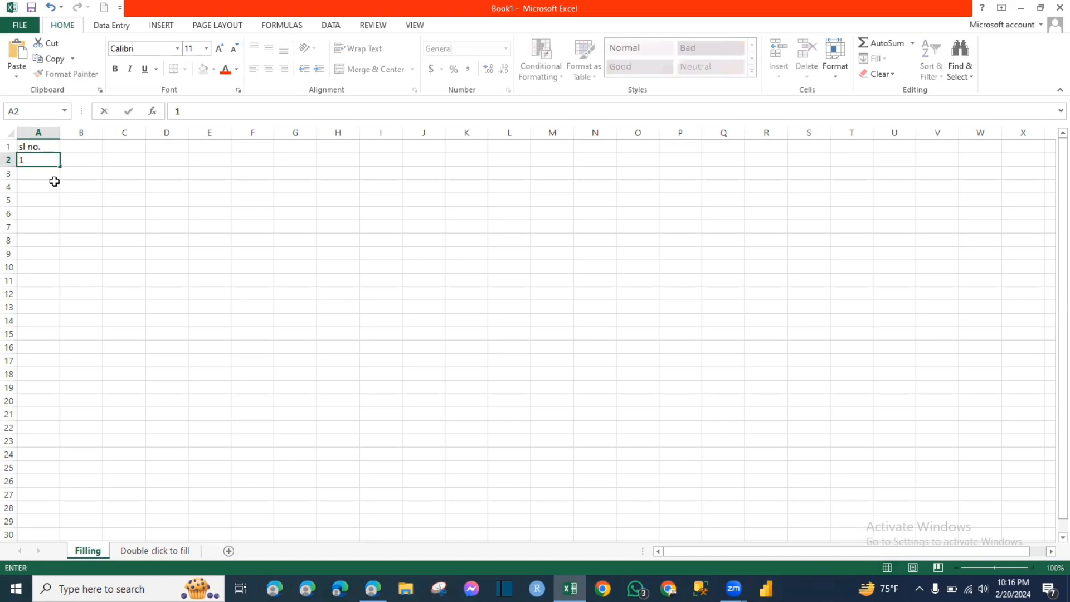
pyautogui.press('Return')
pyautogui.write('2')
pyautogui.press('Return')
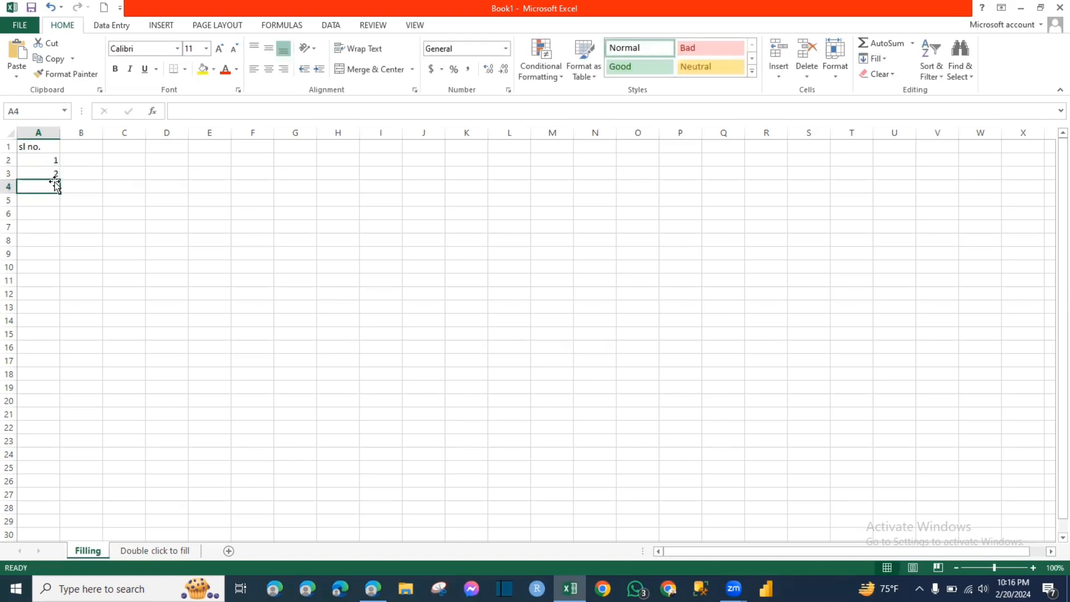
# Extend the serial number series from A2:A3 down through A21 with the fill handle.
pyautogui.moveTo(42, 160); pyautogui.dragTo(40, 168)
pyautogui.click(52, 213)
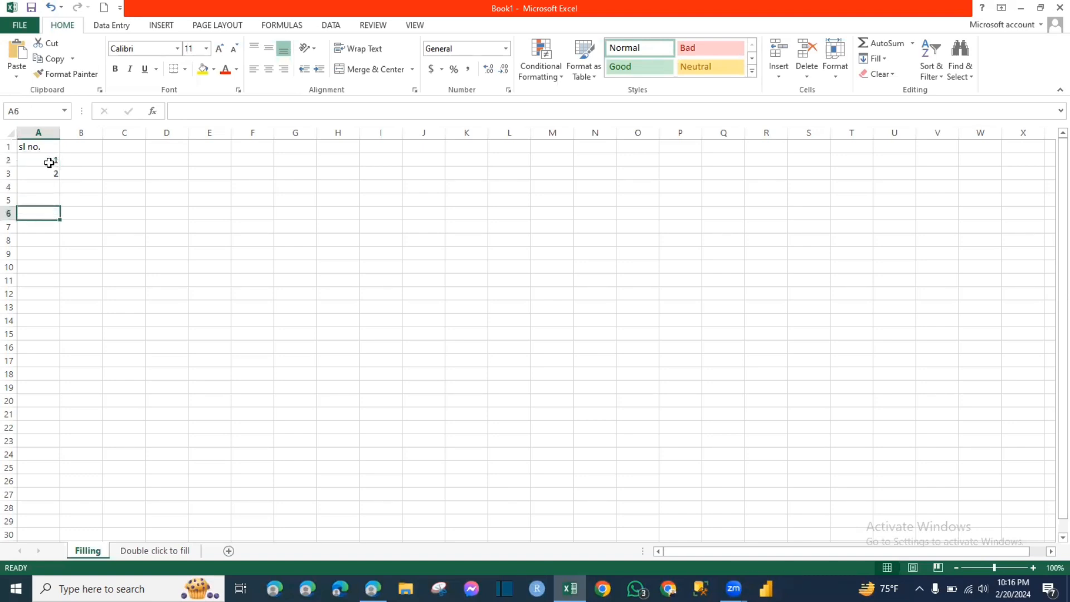
pyautogui.click(39, 156)
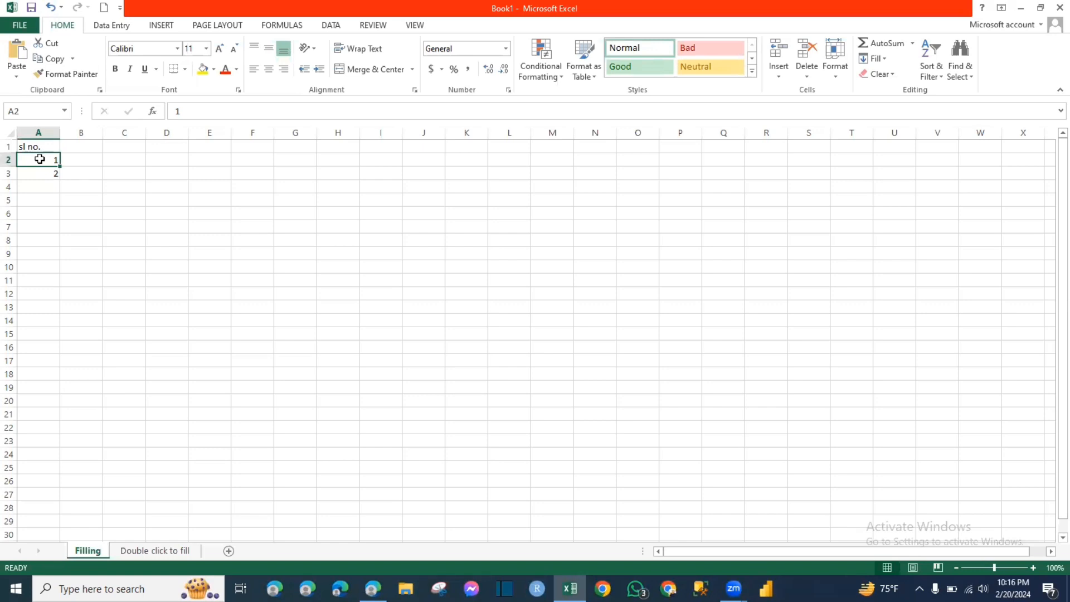
pyautogui.moveTo(39, 158); pyautogui.dragTo(38, 171)
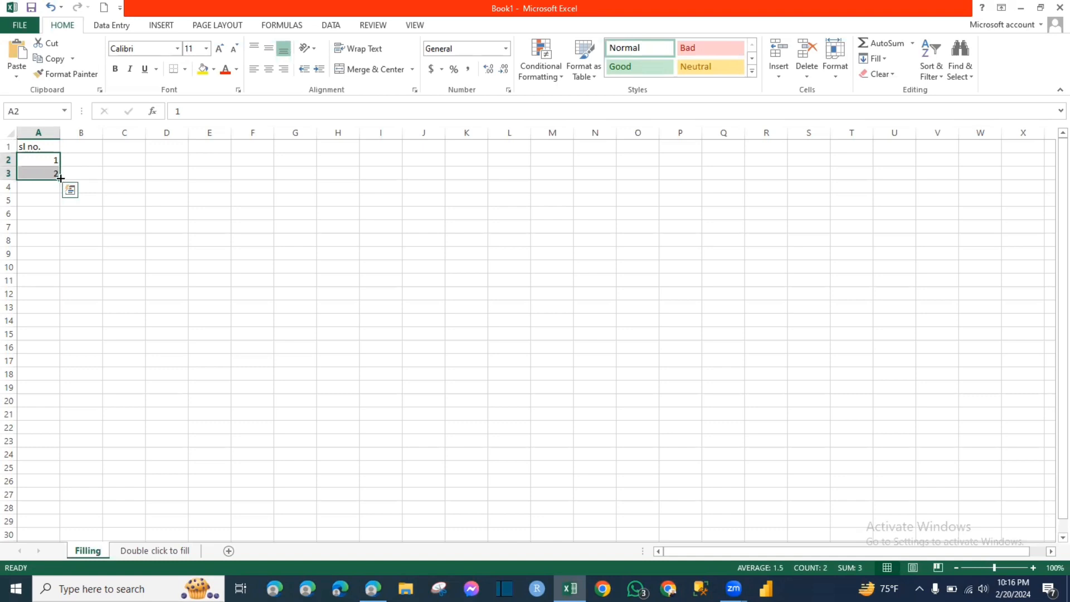
pyautogui.moveTo(59, 180); pyautogui.dragTo(61, 179)
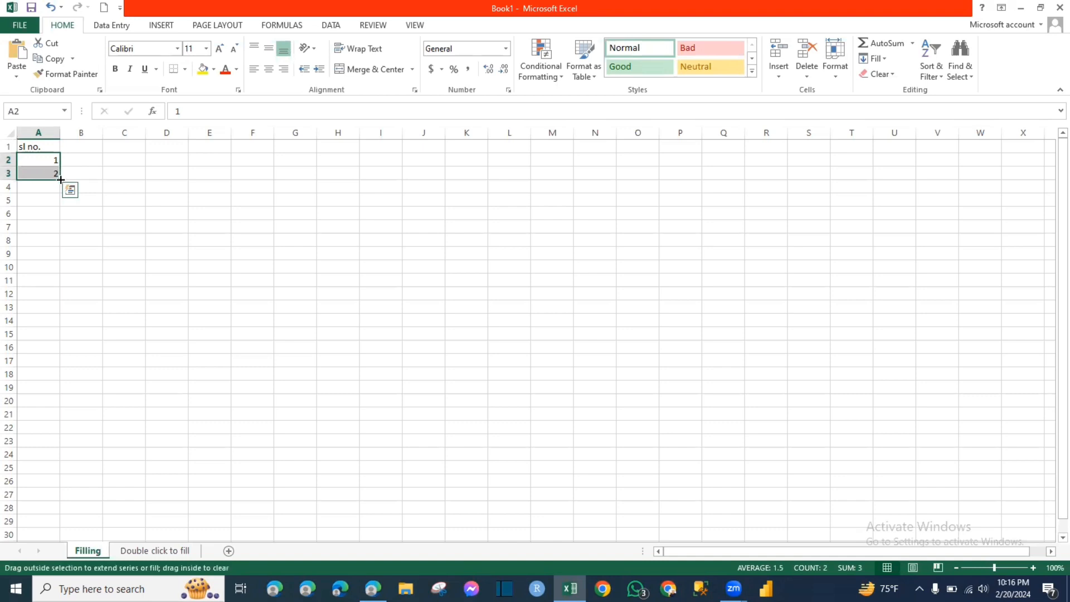
pyautogui.moveTo(61, 179); pyautogui.dragTo(82, 415)
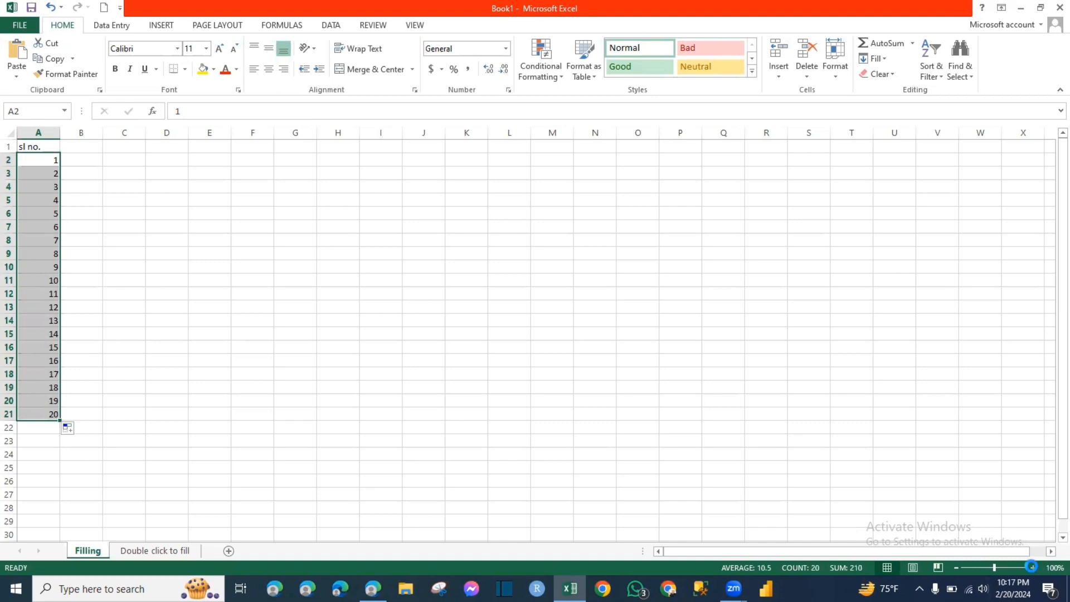
# Enter 1 and 3 in cells B2 and B3 as the start of an odd-number series.
pyautogui.click(1033, 568)
pyautogui.click(1033, 567)
pyautogui.click(1033, 567)
pyautogui.click(1033, 568)
pyautogui.click(1033, 568)
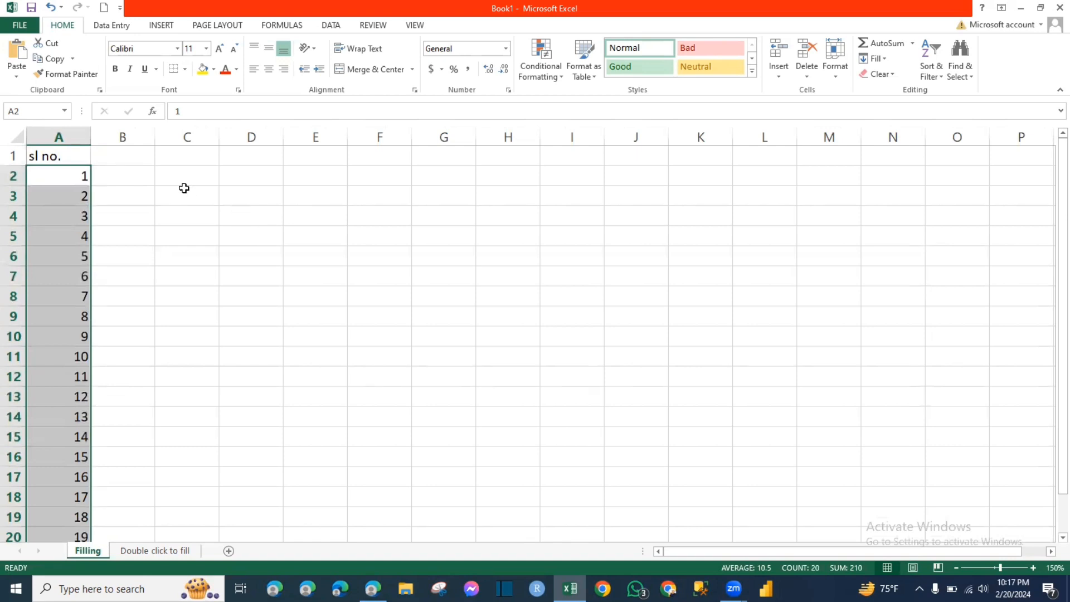
pyautogui.click(118, 156)
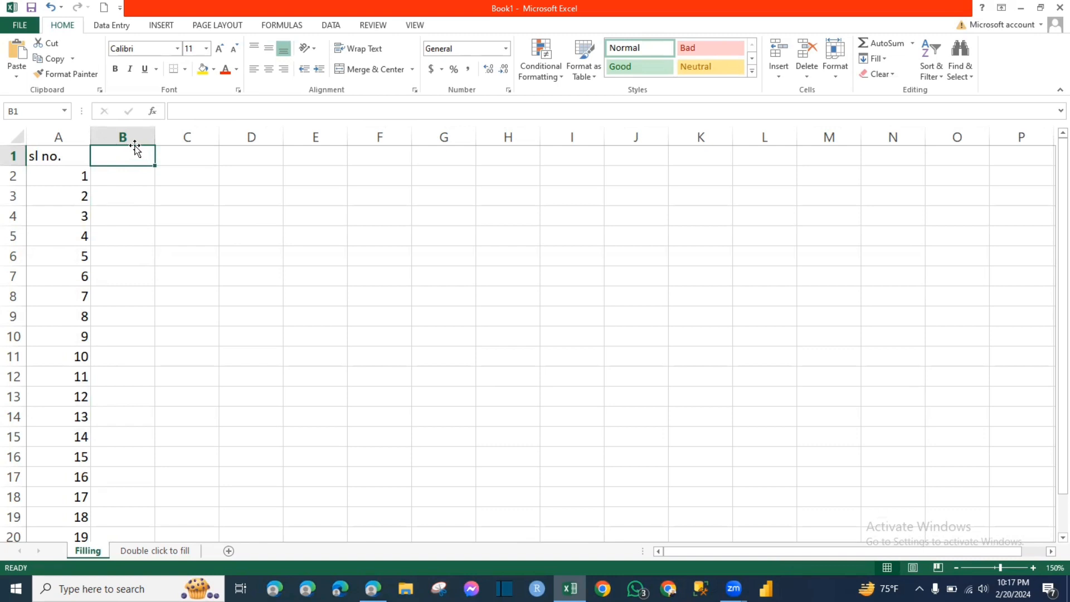
pyautogui.click(134, 174)
pyautogui.write('1')
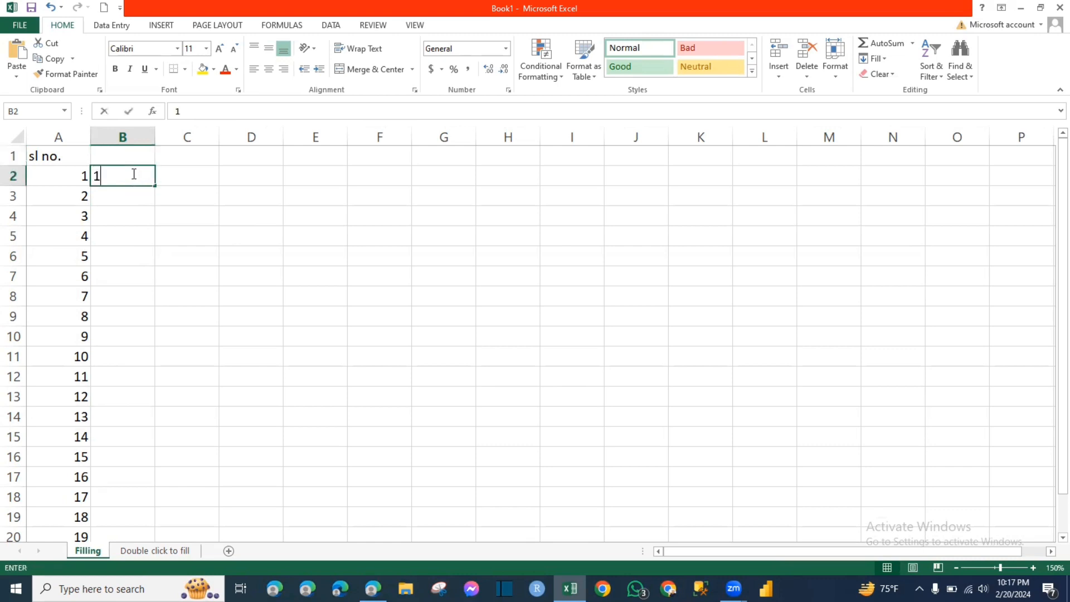
pyautogui.press('Return')
pyautogui.write('3')
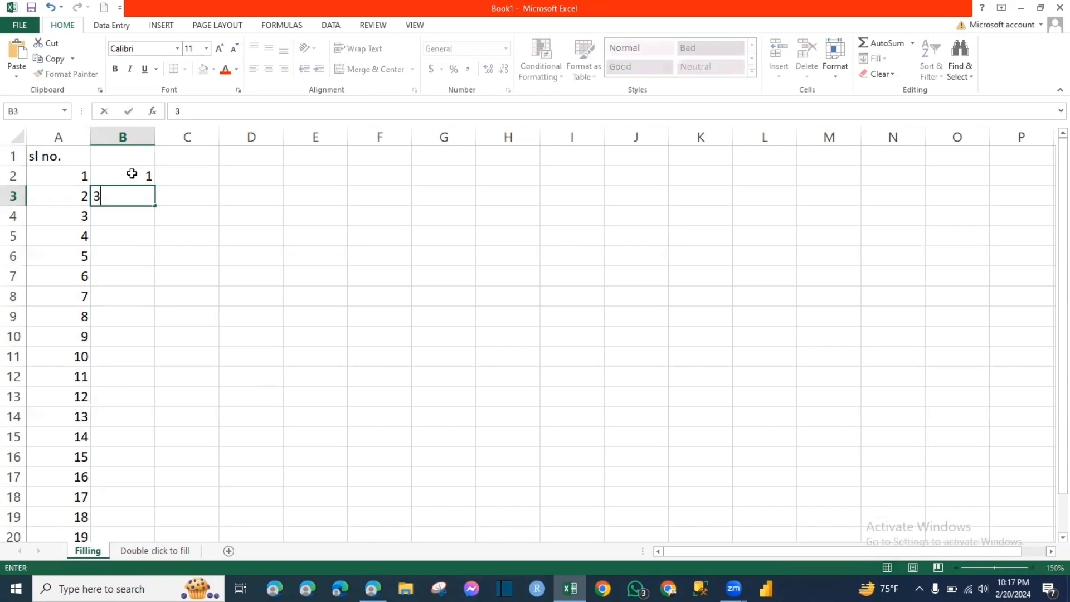
pyautogui.press('Return')
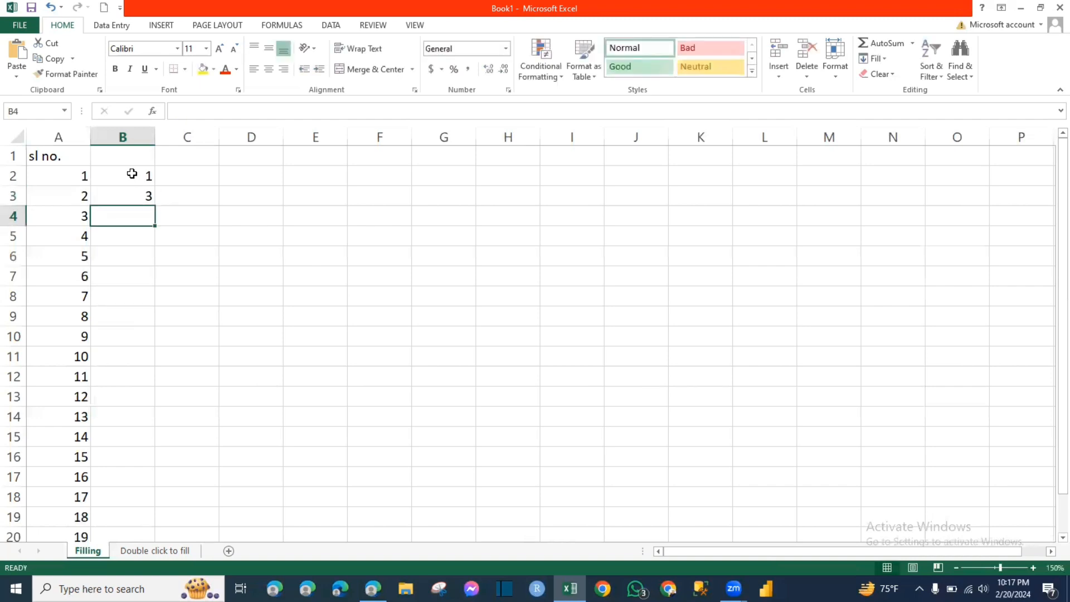
# Extend the odd-number series from B2:B3 down through B16 with the fill handle.
pyautogui.click(119, 174)
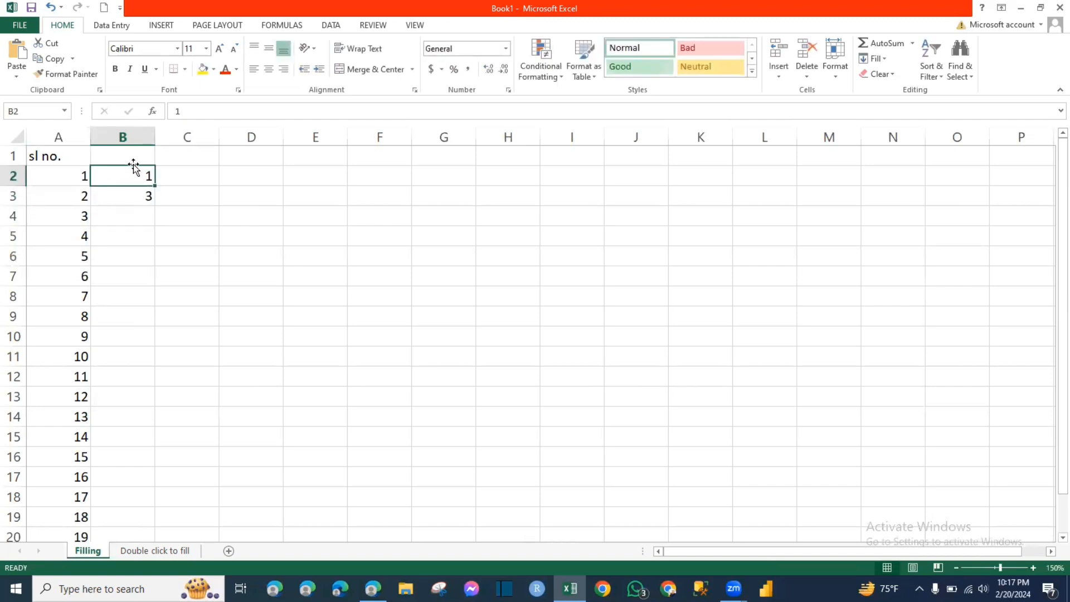
pyautogui.moveTo(120, 174); pyautogui.dragTo(115, 193)
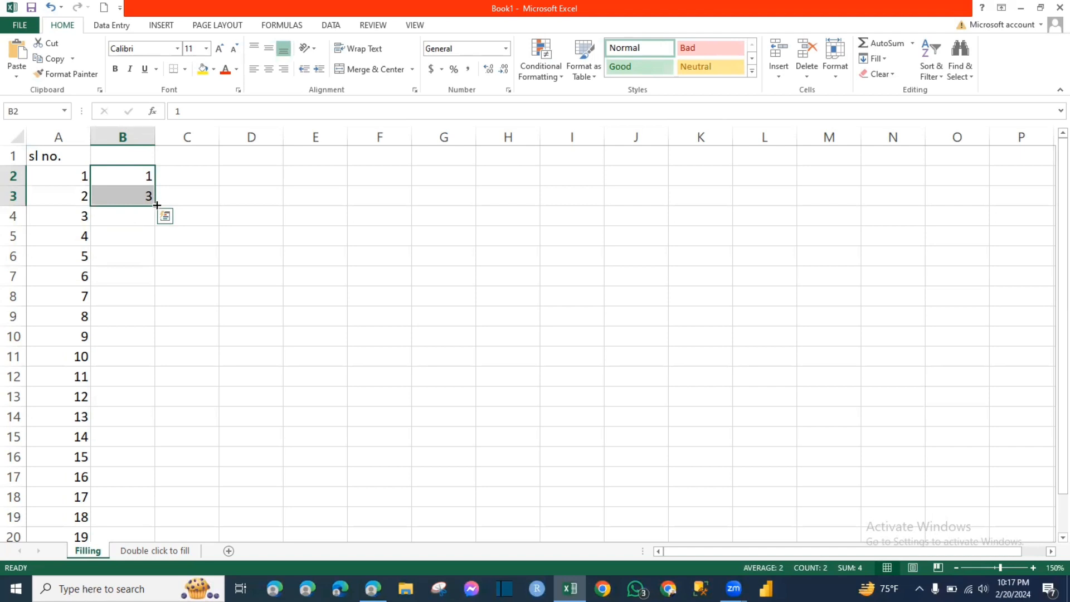
pyautogui.moveTo(157, 205); pyautogui.dragTo(181, 473)
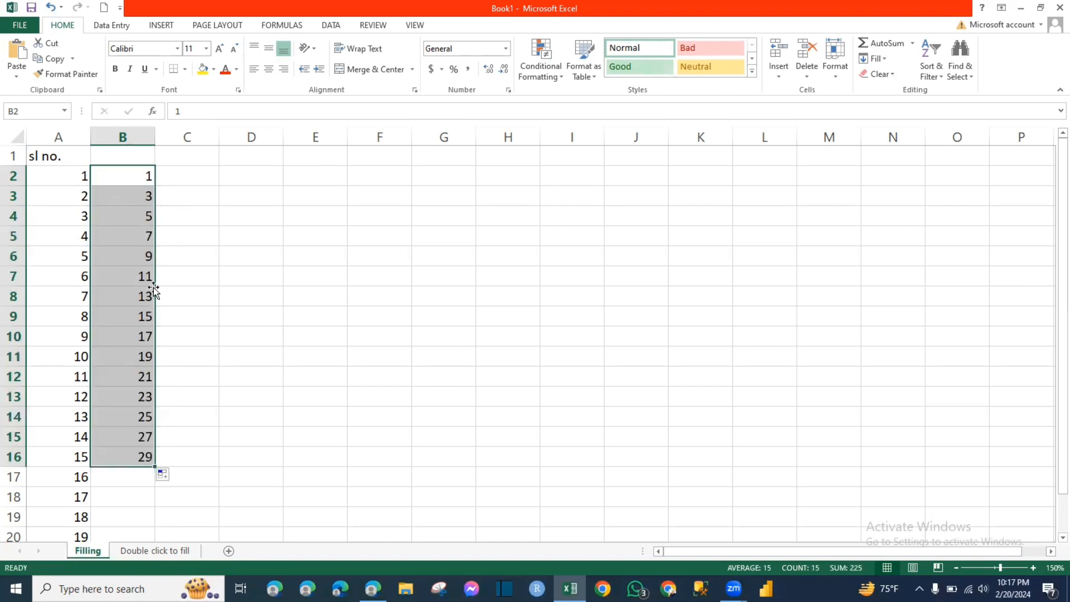
# Enter 2 and 4 in C2 and C3, and extend this even-number series down through C16.
pyautogui.click(205, 174)
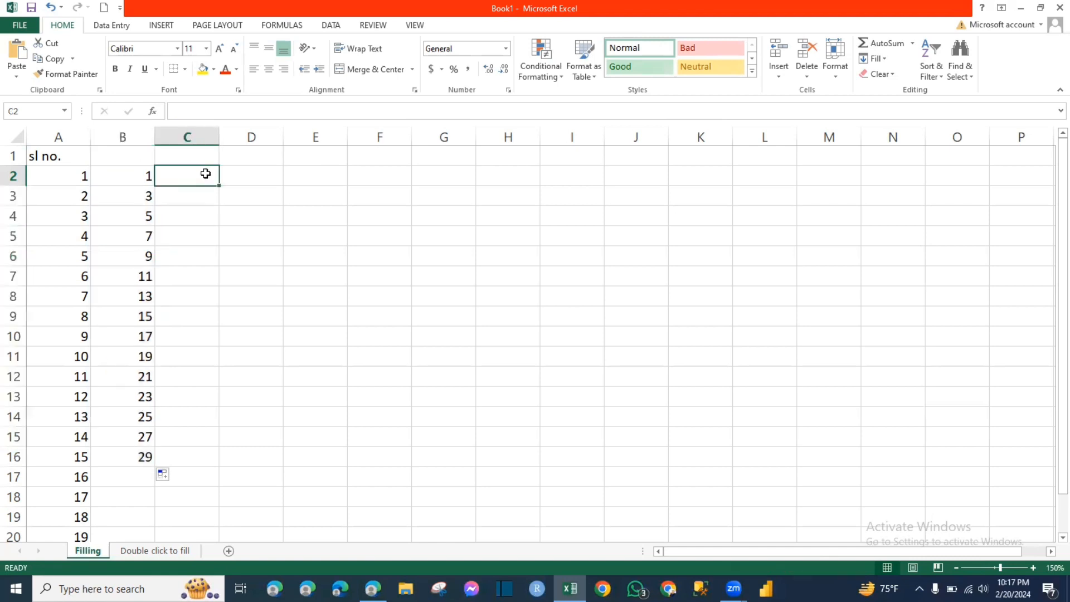
pyautogui.write('2')
pyautogui.press('Return')
pyautogui.write('4')
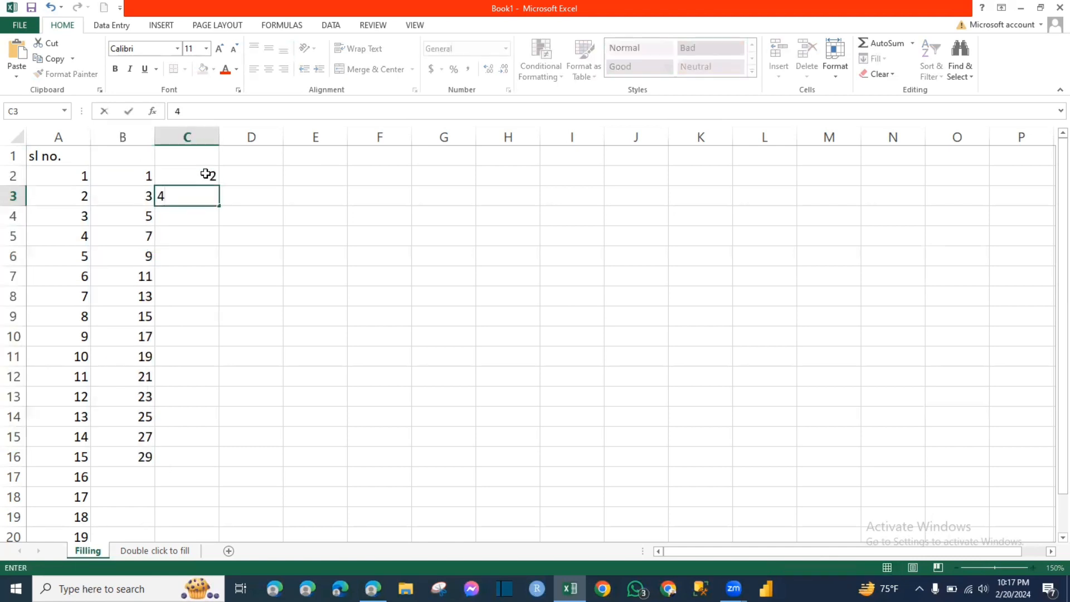
pyautogui.press('Return')
pyautogui.click(206, 174)
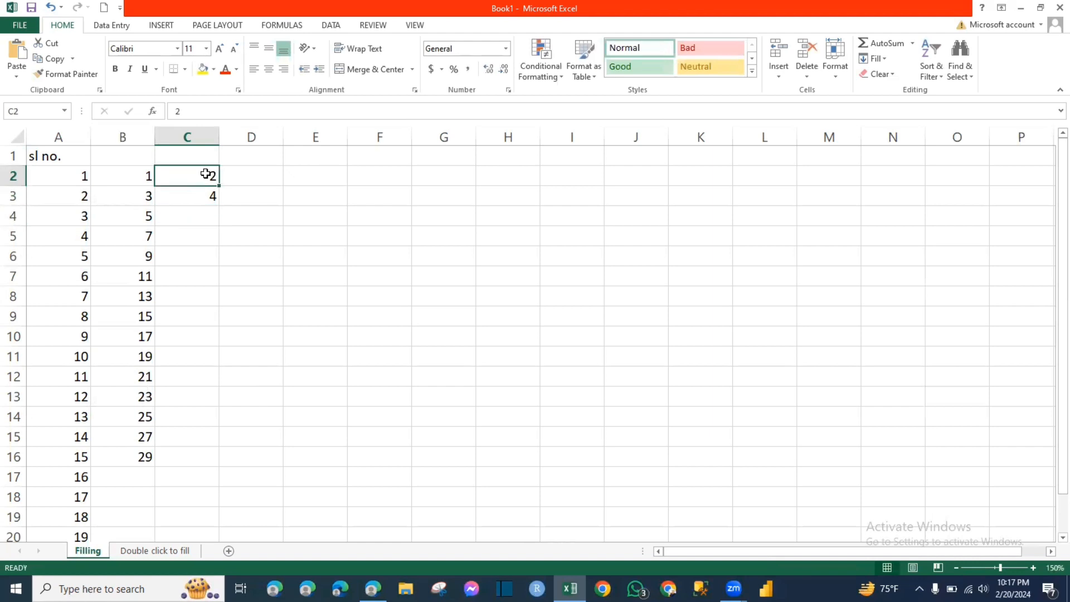
pyautogui.moveTo(186, 174); pyautogui.dragTo(236, 459)
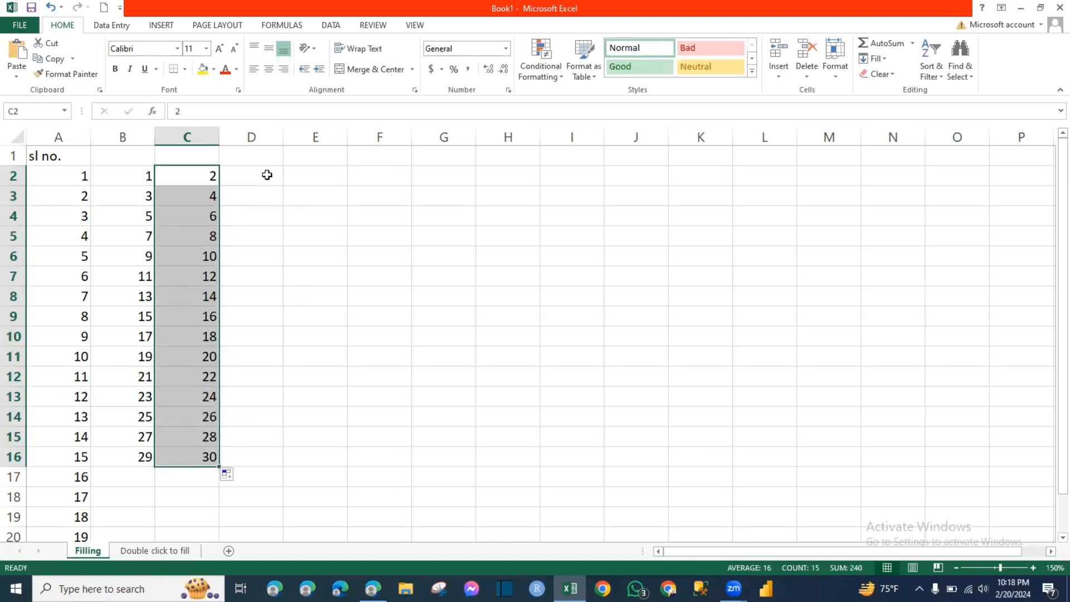
# Enter the header "date" in D1 and the date 20/02/24 in D2.
pyautogui.click(264, 157)
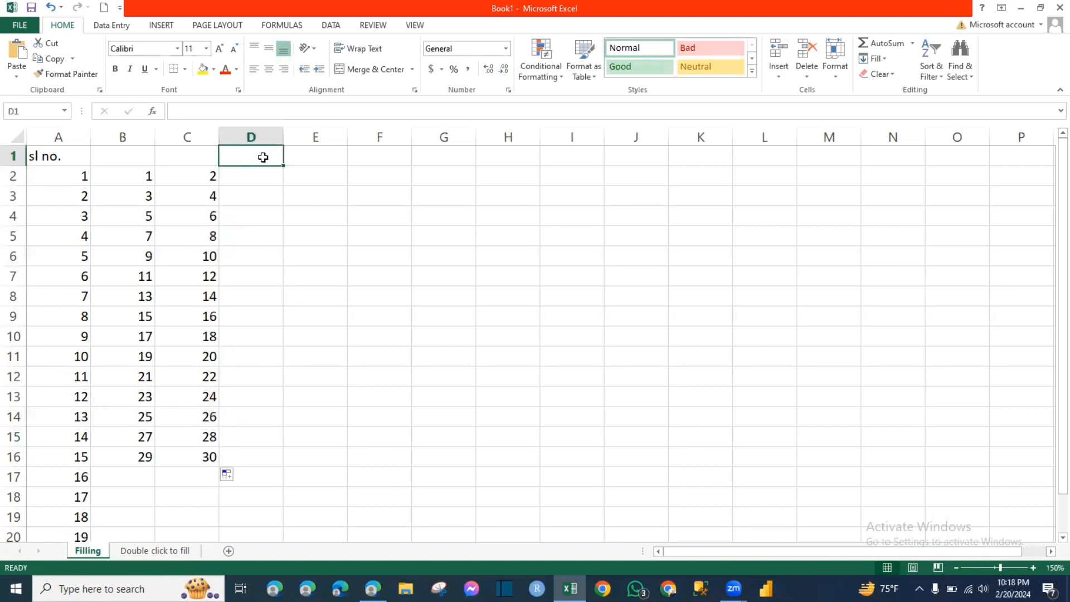
pyautogui.write('date')
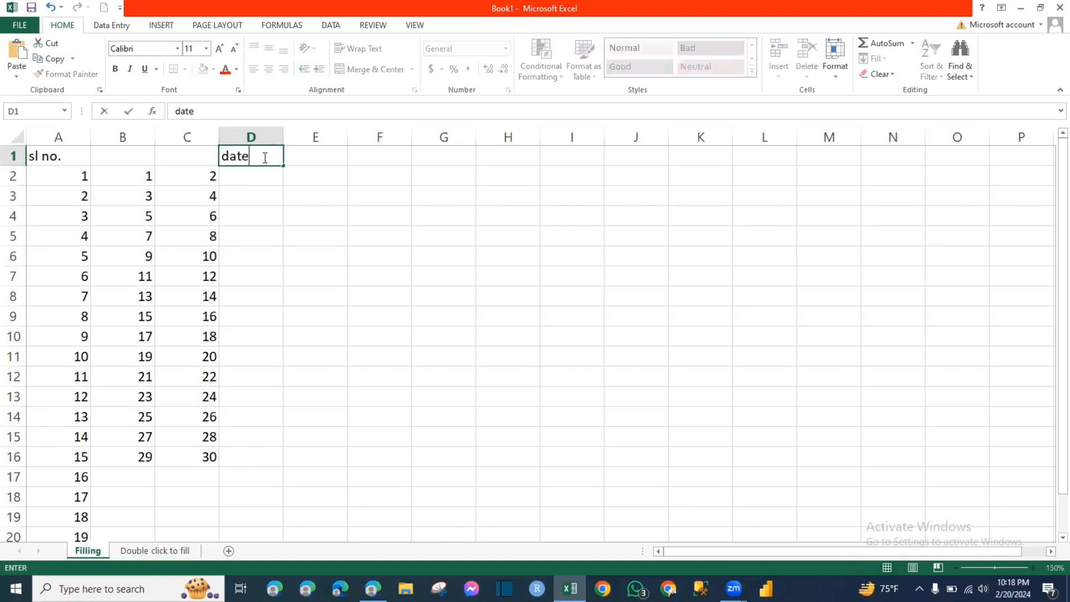
pyautogui.press('Return')
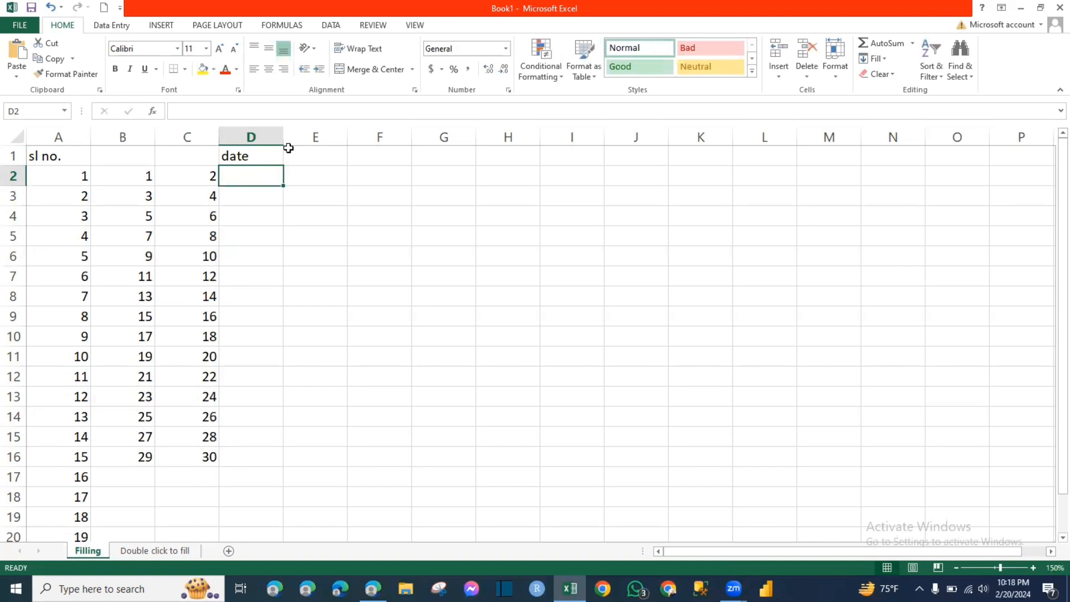
pyautogui.click(255, 172)
pyautogui.write('20')
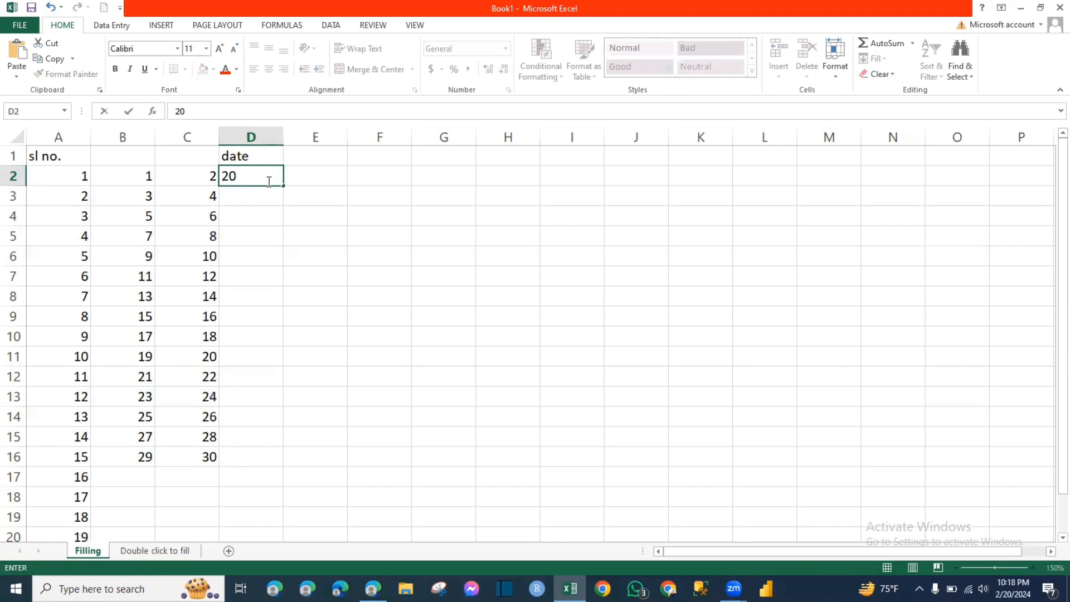
pyautogui.write('/02/24')
pyautogui.press('Return')
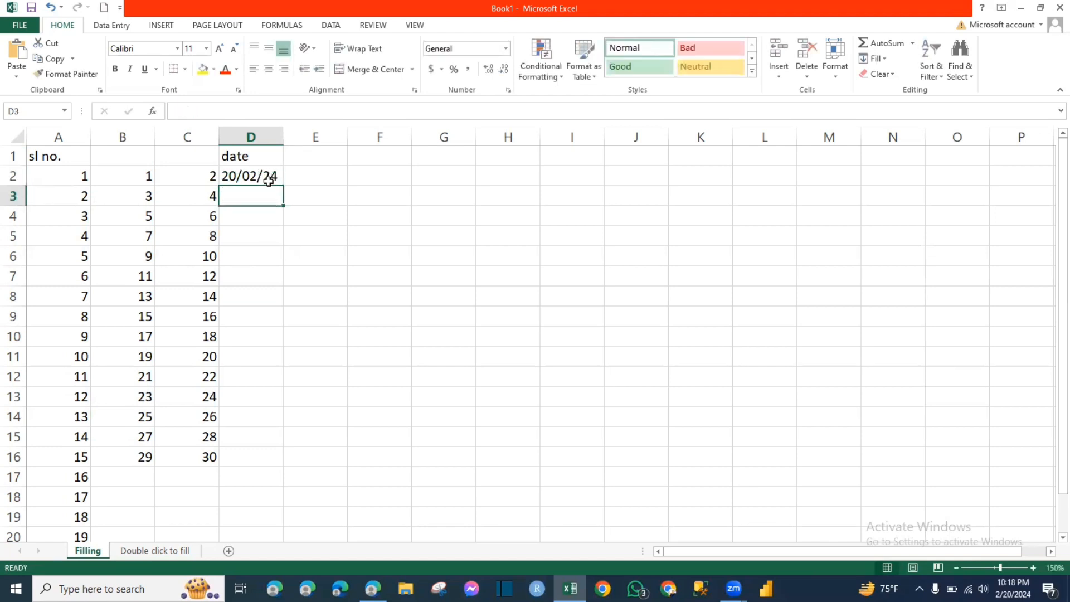
pyautogui.click(271, 177)
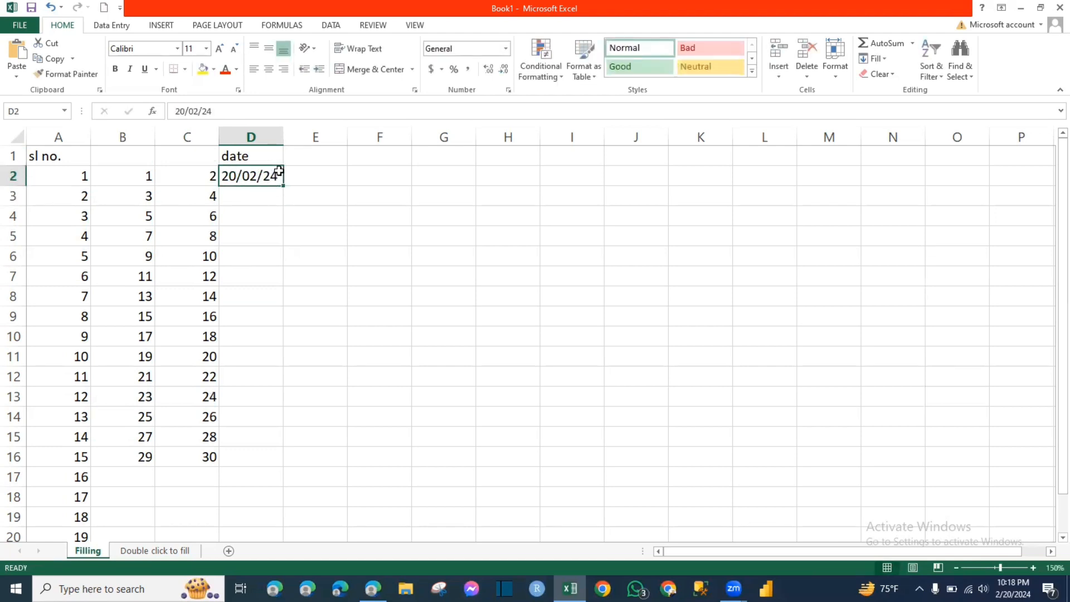
pyautogui.moveTo(284, 184)
pyautogui.mouseDown()
pyautogui.moveTo(281, 200)
pyautogui.moveTo(282, 184)
pyautogui.mouseUp()
pyautogui.click(506, 49)
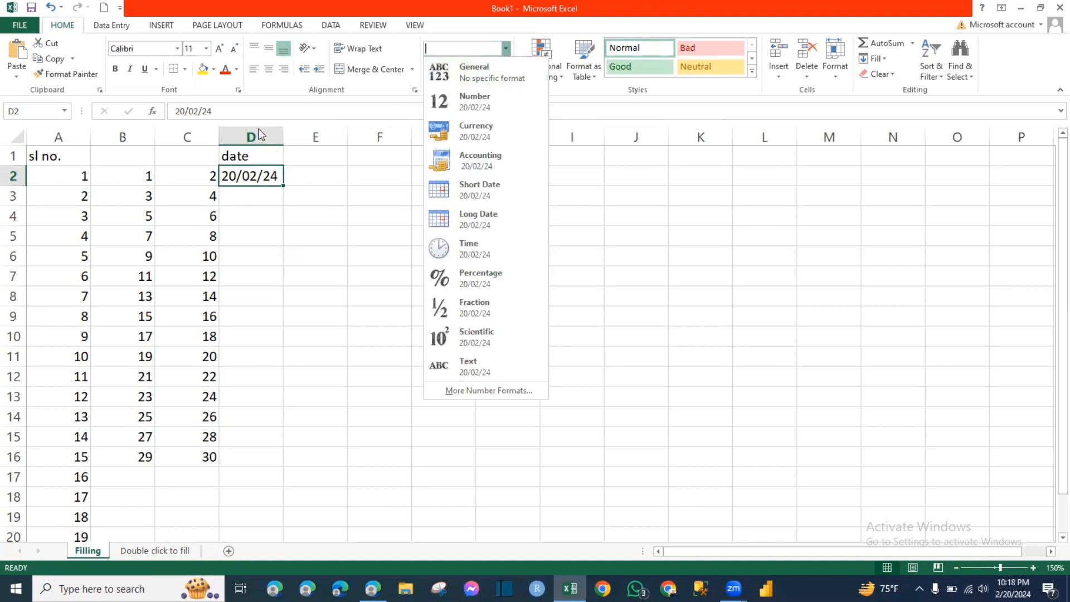
pyautogui.click(506, 49)
# Format column D as a Date of type 14/03/2012 with the English (United Arab Emirates) locale.
pyautogui.click(256, 136)
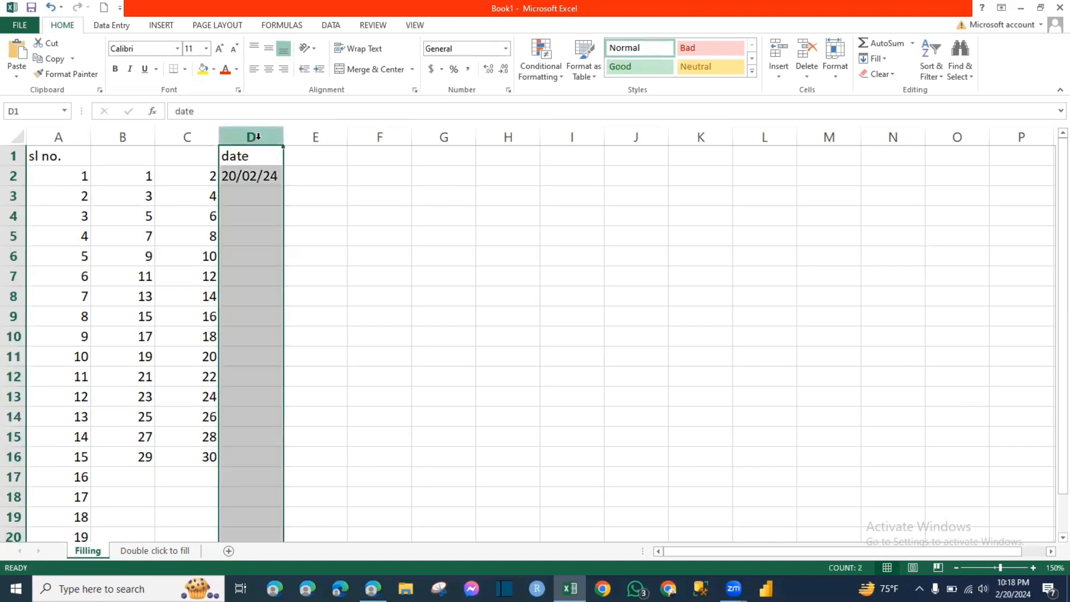
pyautogui.click(506, 49)
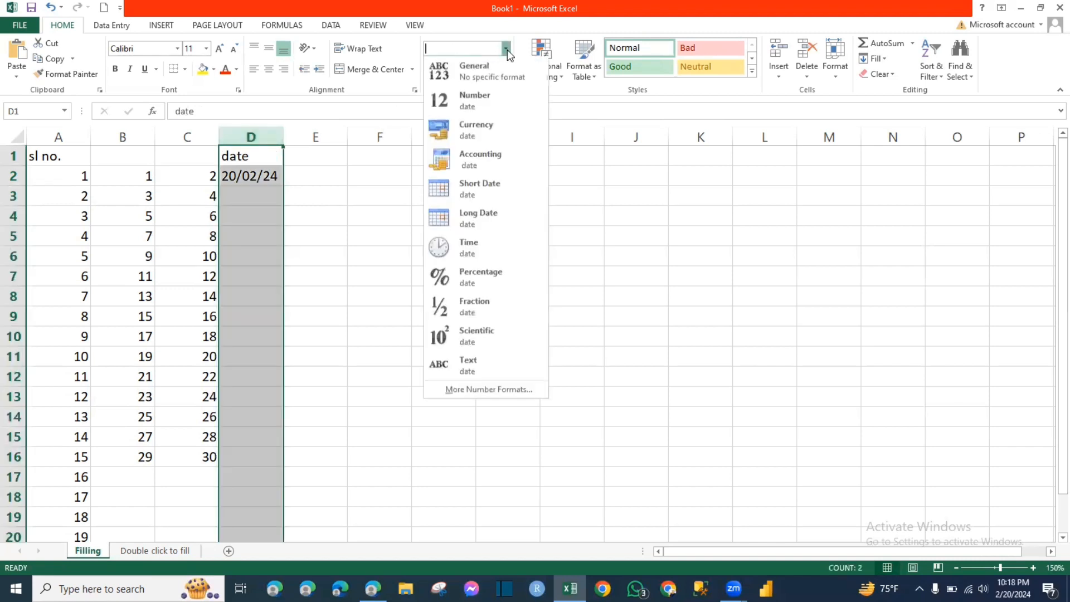
pyautogui.click(480, 390)
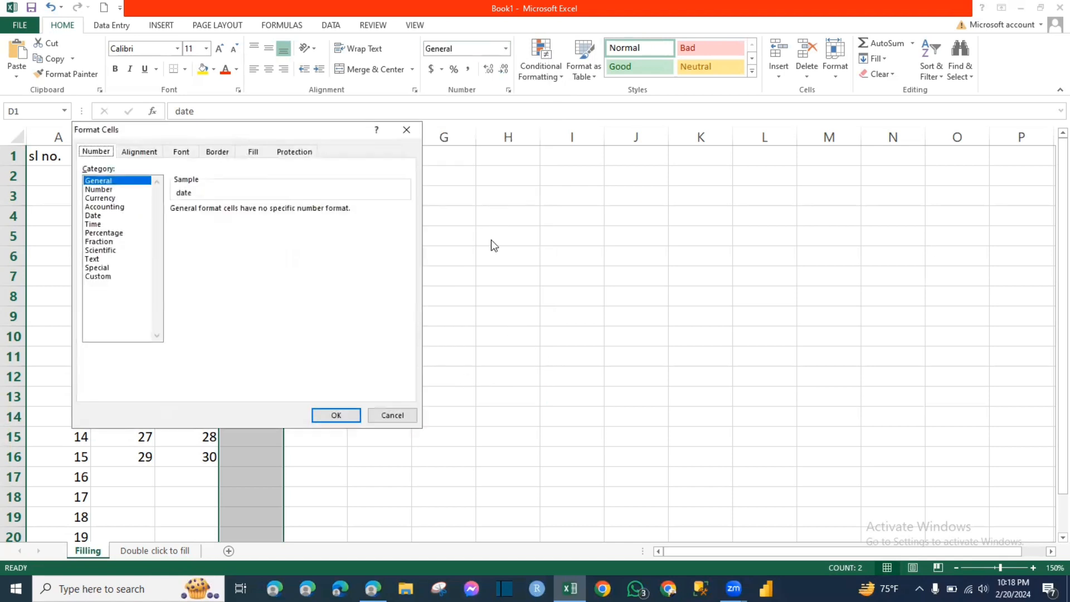
pyautogui.click(93, 216)
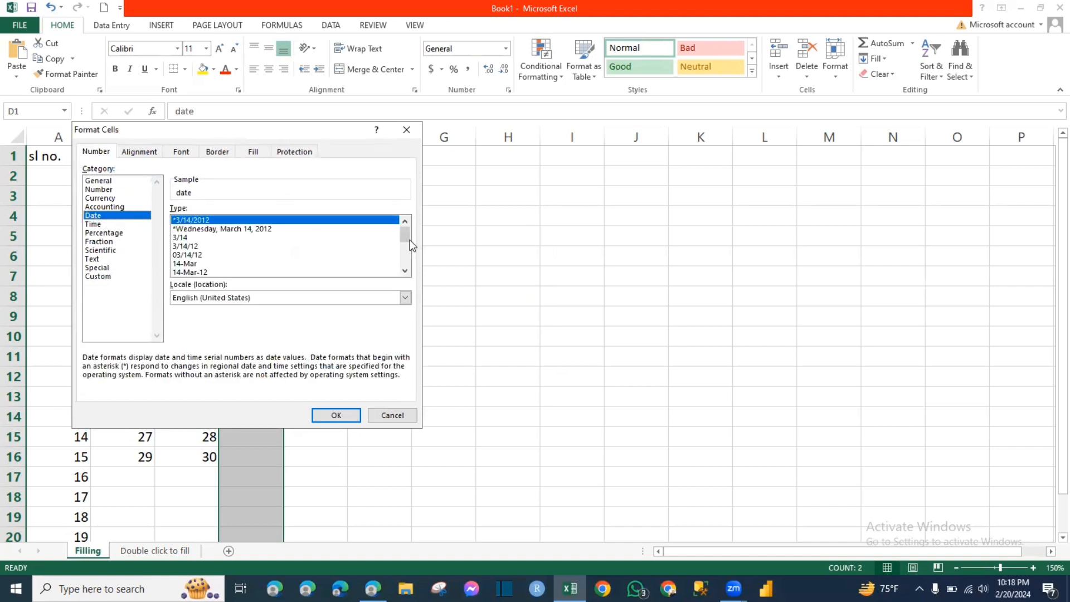
pyautogui.click(405, 298)
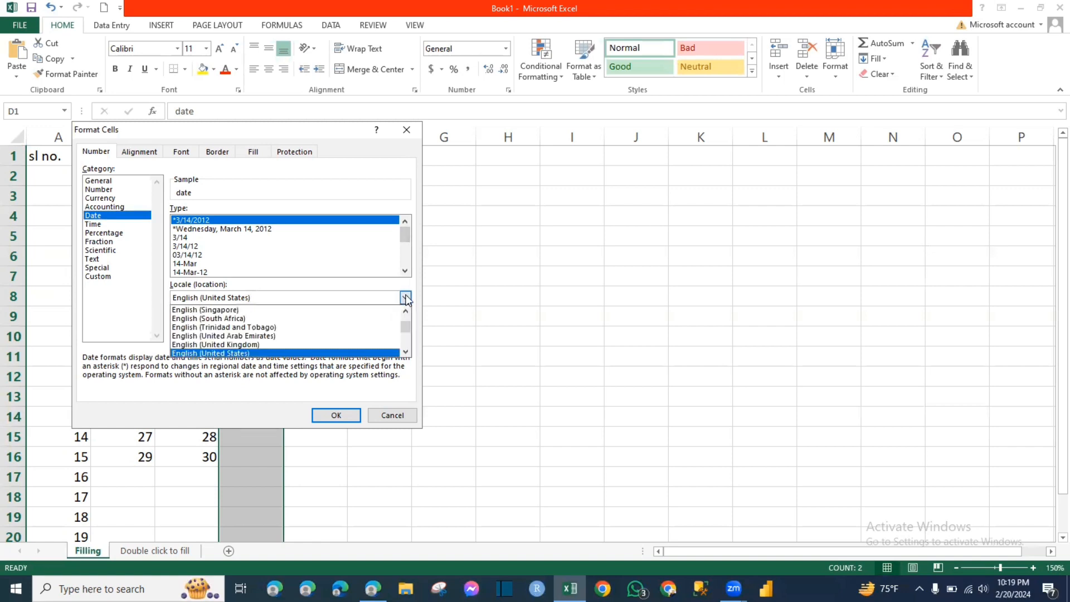
pyautogui.click(243, 336)
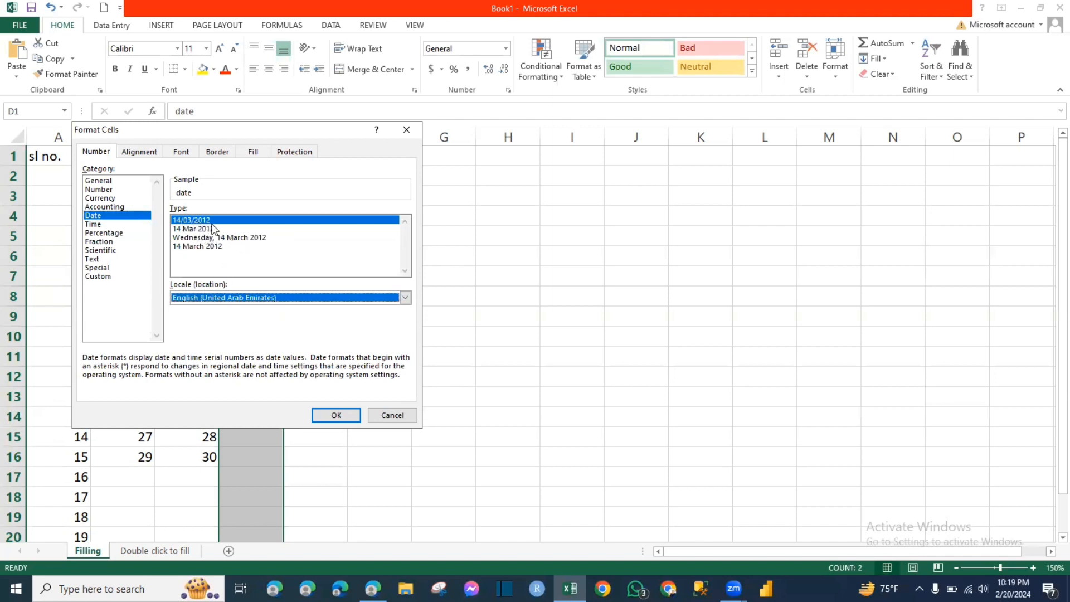
pyautogui.click(335, 415)
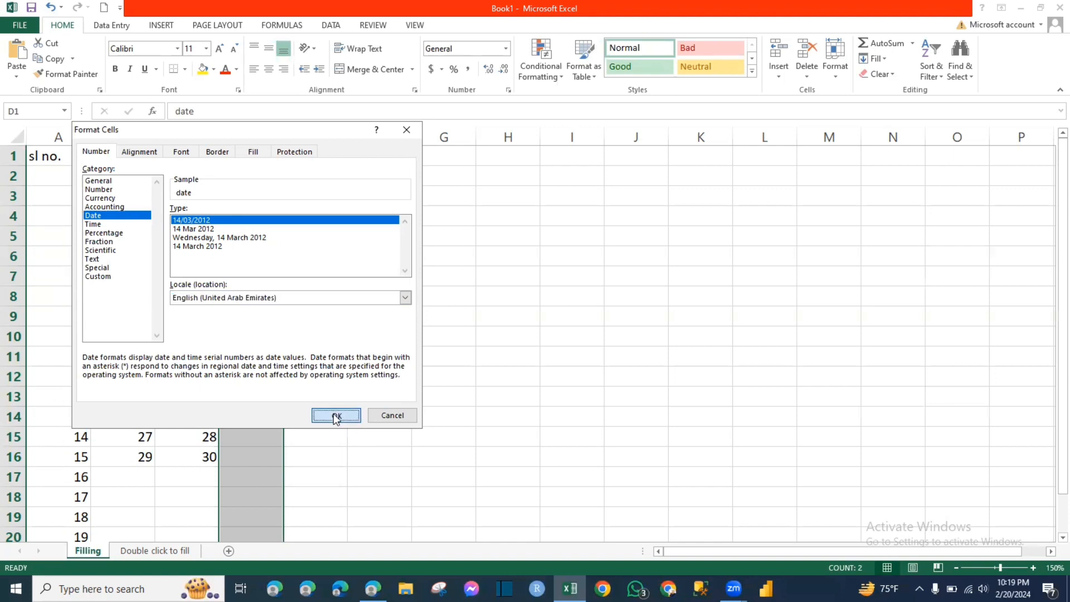
# Enter the date 21/02/2024 in cell D3.
pyautogui.click(260, 191)
pyautogui.click(262, 178)
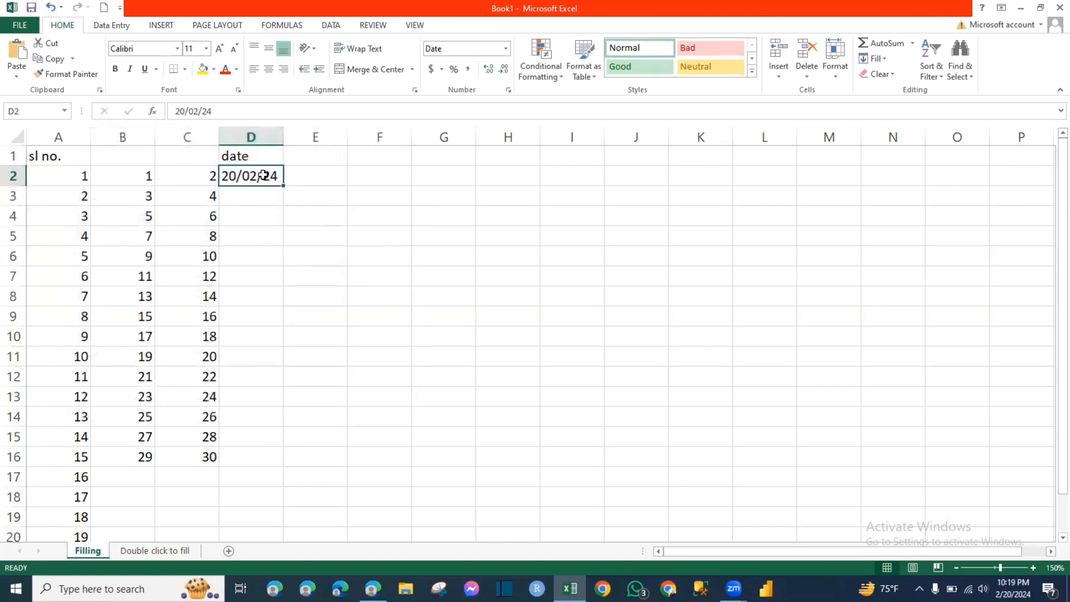
pyautogui.moveTo(283, 187)
pyautogui.mouseDown()
pyautogui.moveTo(284, 197)
pyautogui.moveTo(275, 178)
pyautogui.mouseUp()
pyautogui.click(266, 198)
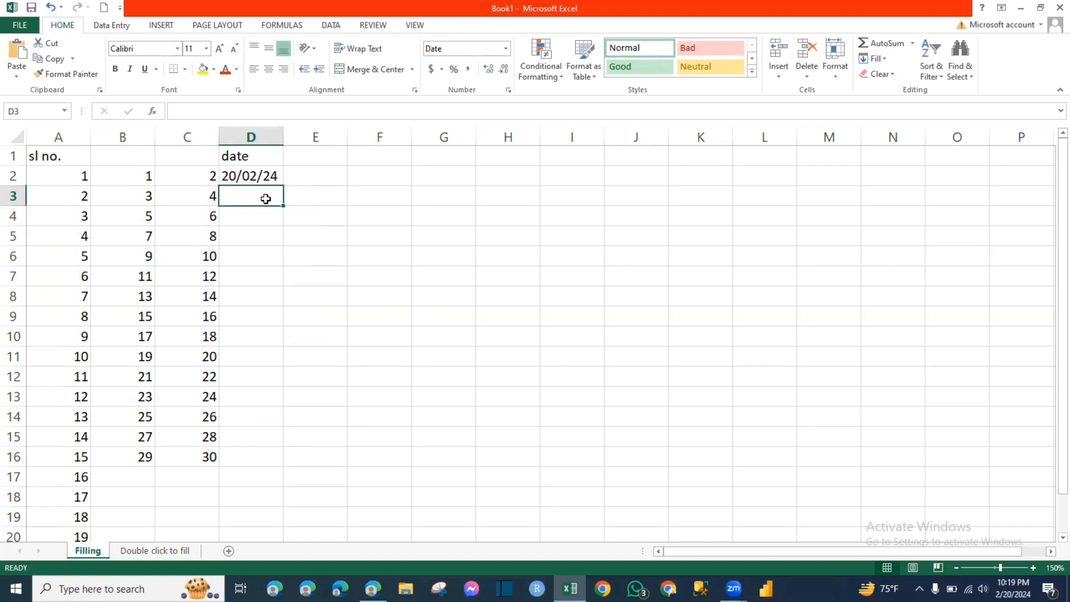
pyautogui.write('21')
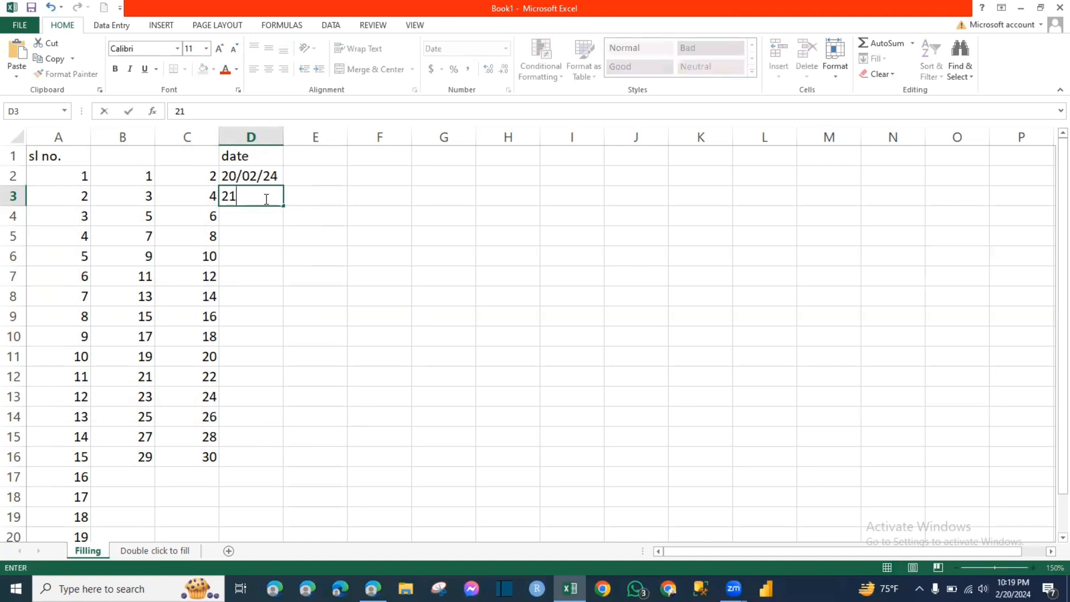
pyautogui.write('02.24')
pyautogui.press('BackSpace')
pyautogui.write('/2024')
pyautogui.press('Return')
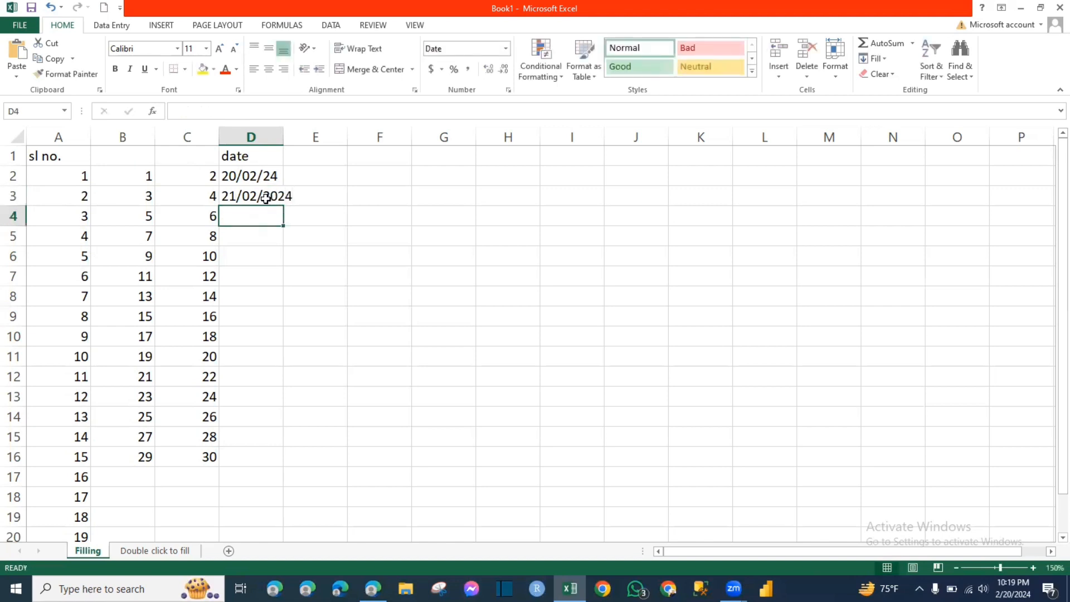
# Fit column D's width to its contents and extend the date in D3 down through D7 with the fill handle.
pyautogui.doubleClick(284, 133)
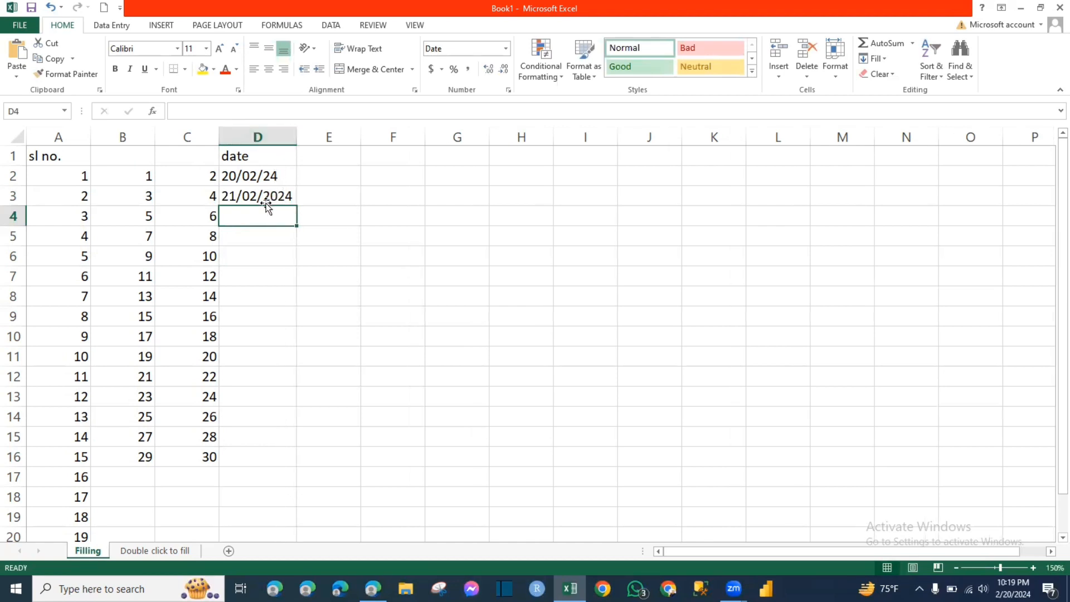
pyautogui.click(288, 199)
pyautogui.moveTo(296, 206); pyautogui.dragTo(299, 281)
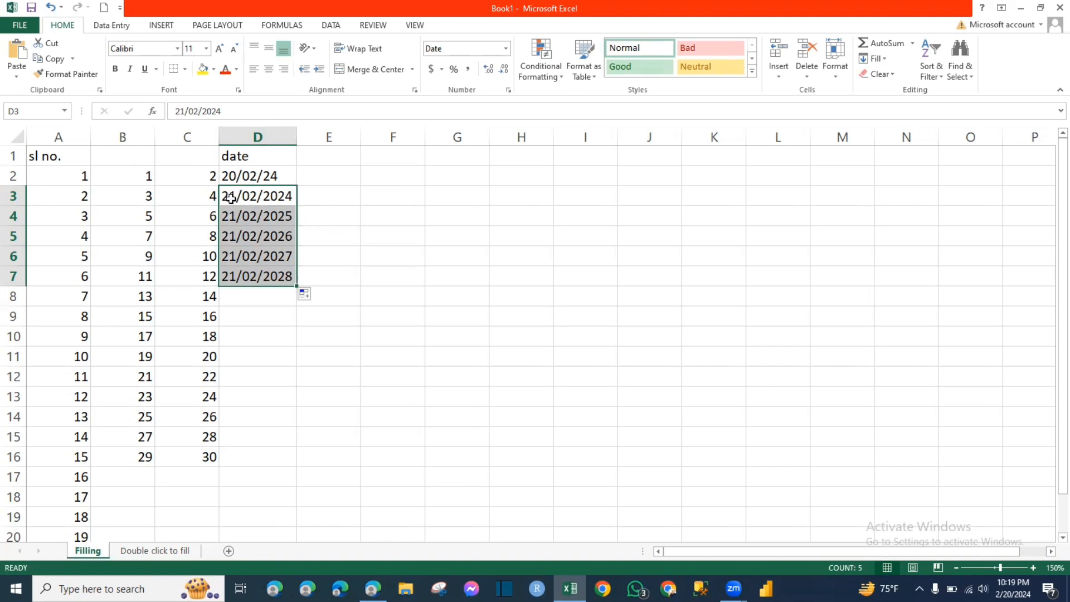
# Enter the dot-separated date 21.02.2024 in cell E1.
pyautogui.click(318, 199)
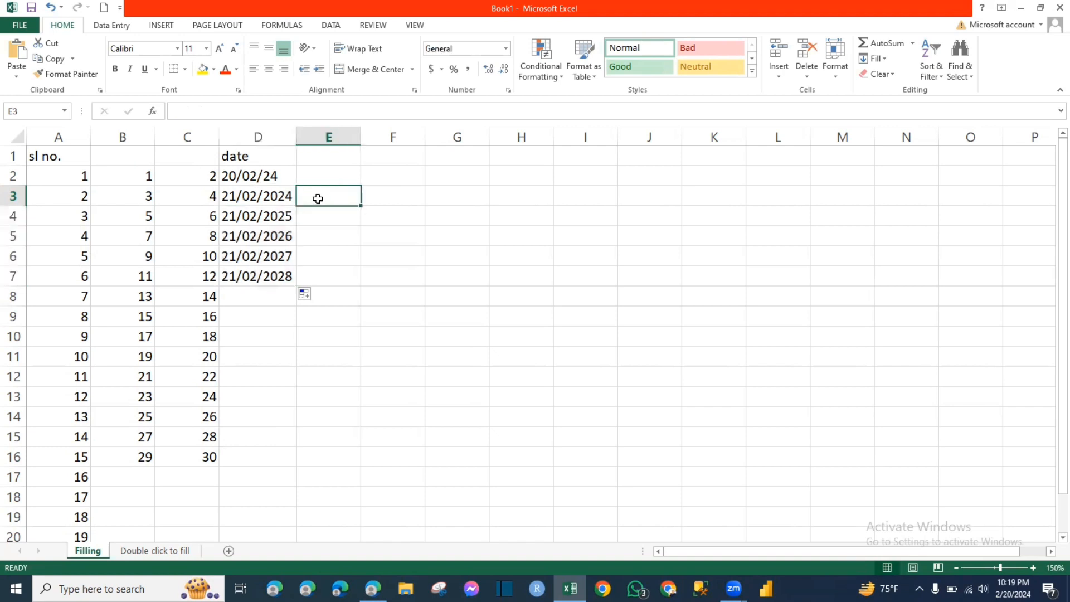
pyautogui.click(334, 149)
pyautogui.write('21.')
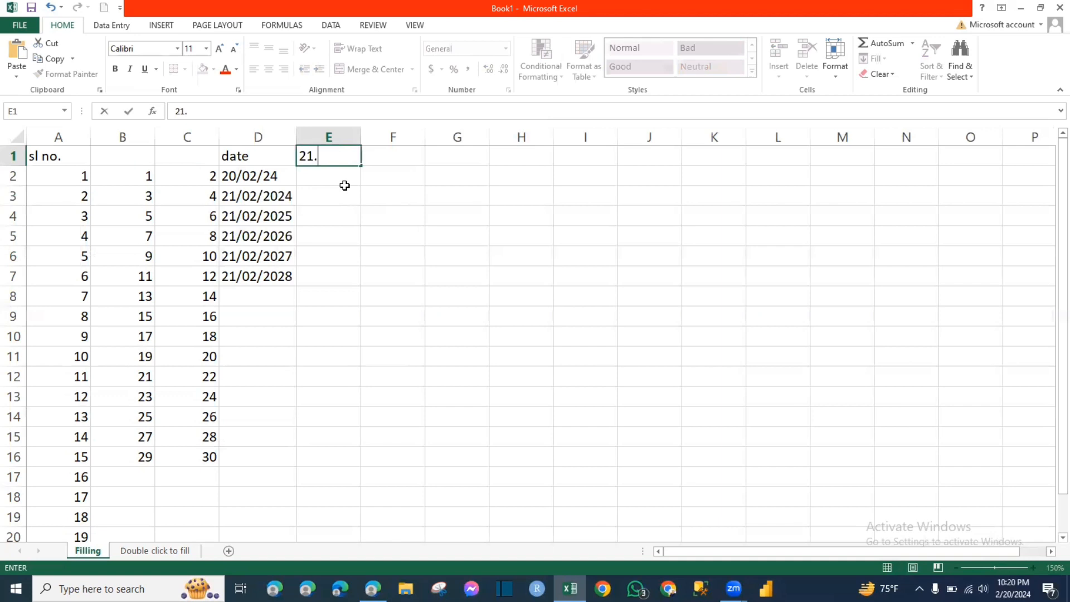
pyautogui.write('02.2024')
pyautogui.press('Return')
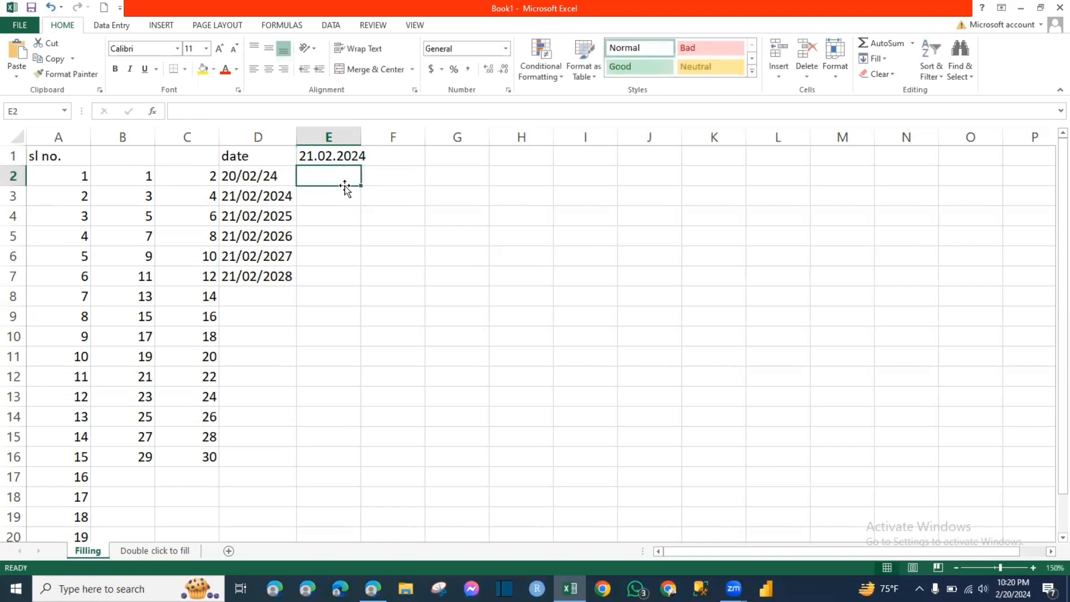
# Format cell E1 as a Date of type *3/14/2012 with the English (United States) locale.
pyautogui.click(345, 155)
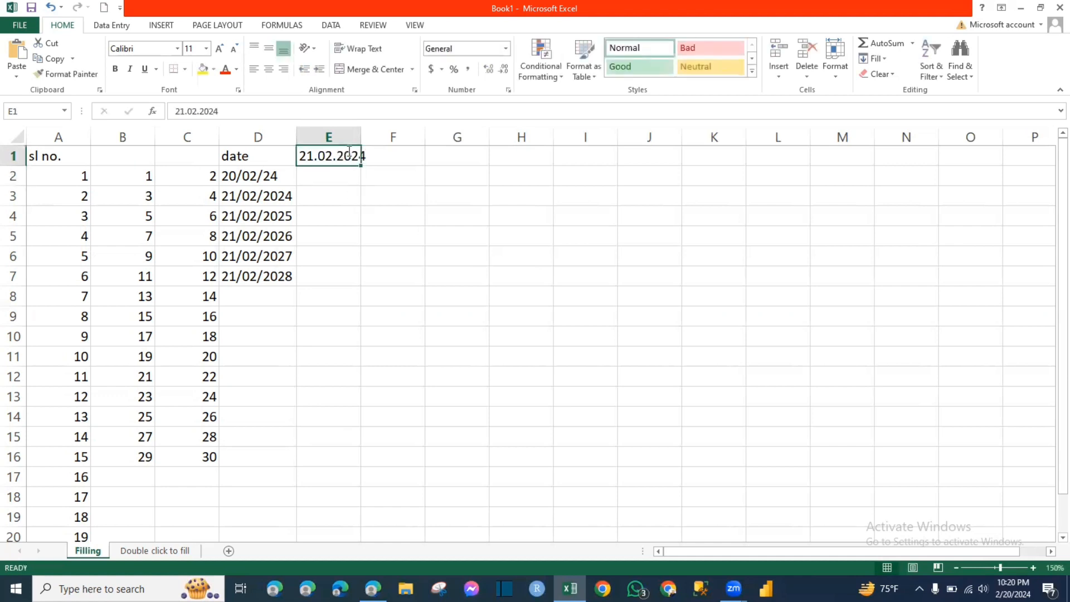
pyautogui.click(507, 48)
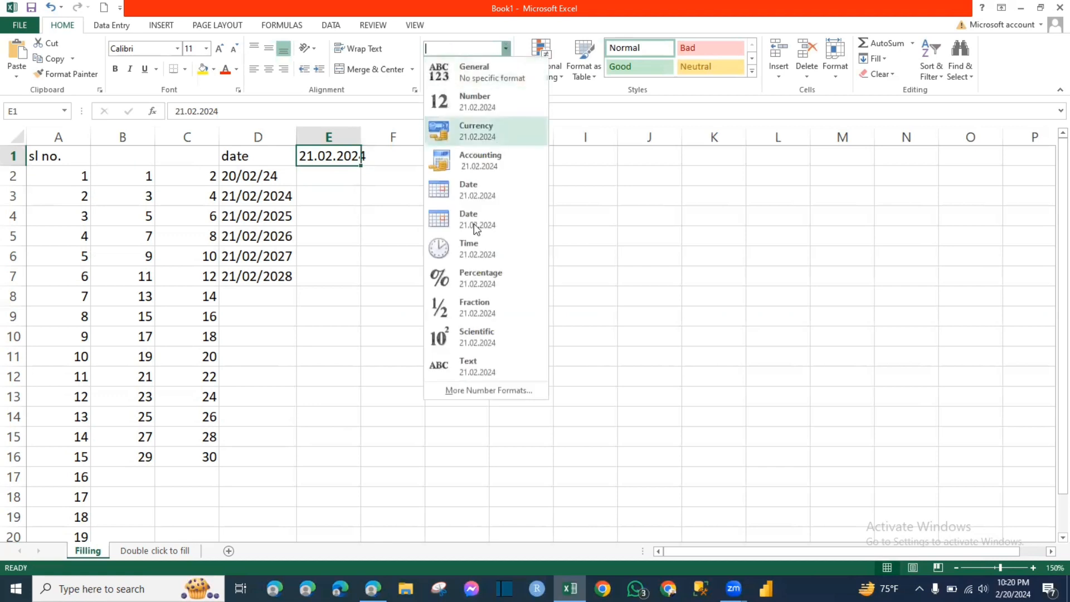
pyautogui.click(481, 390)
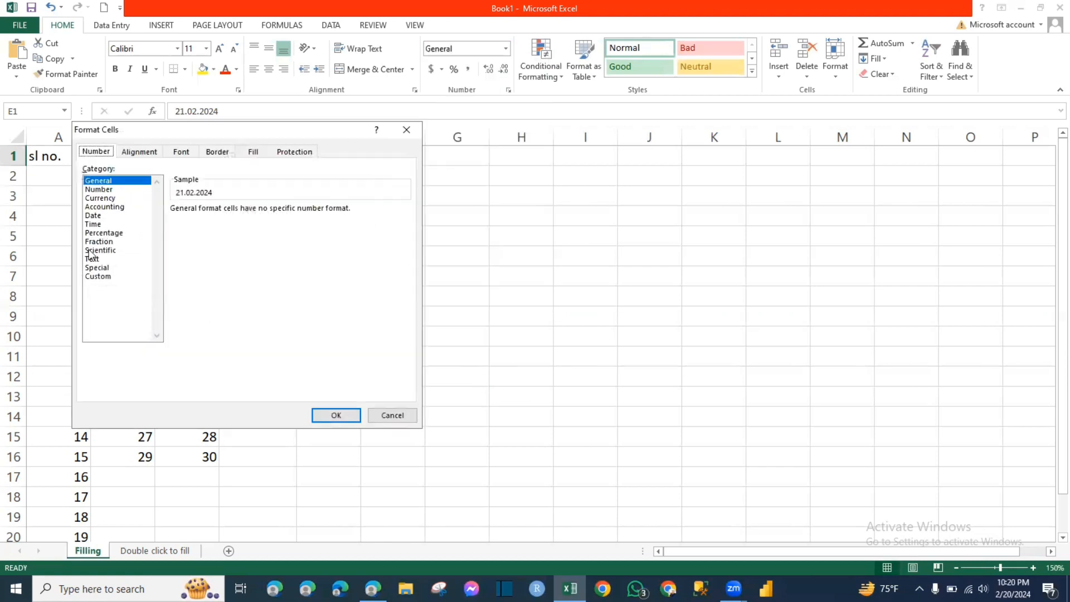
pyautogui.click(94, 216)
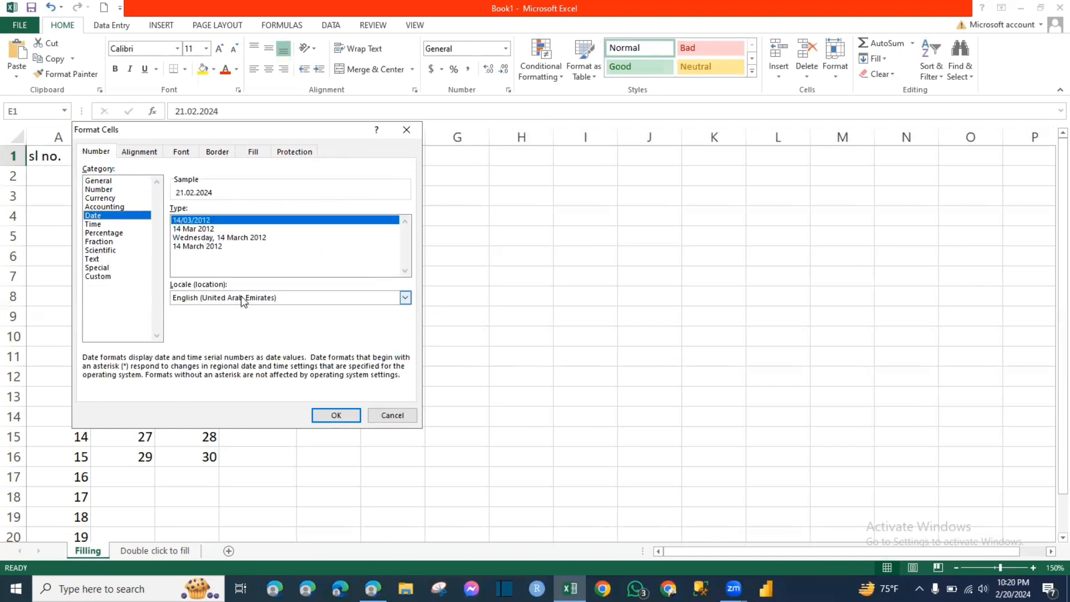
pyautogui.click(402, 300)
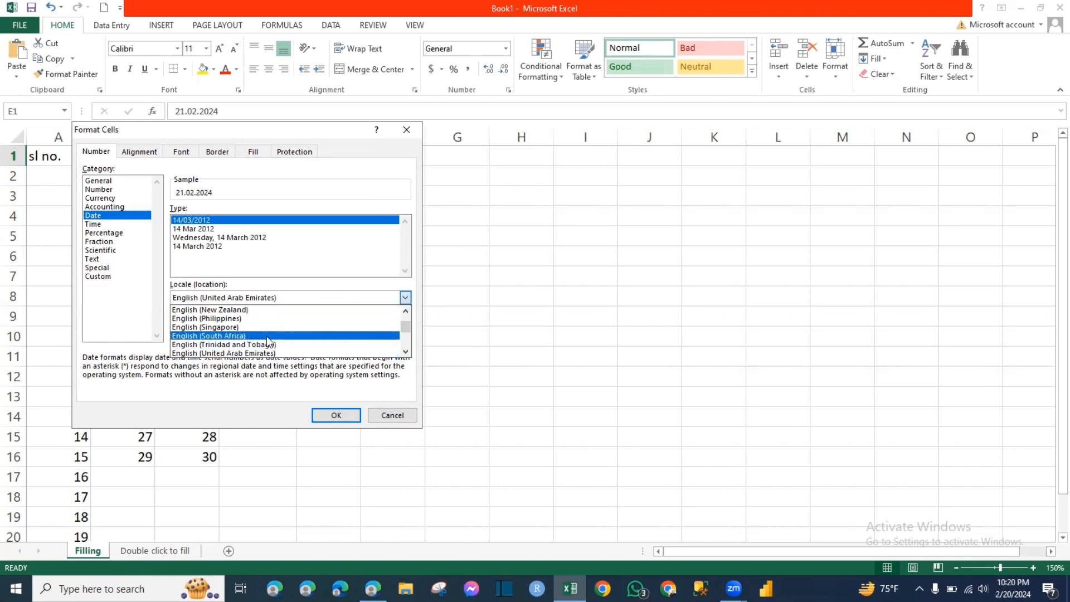
pyautogui.scroll(-2, 267, 341)
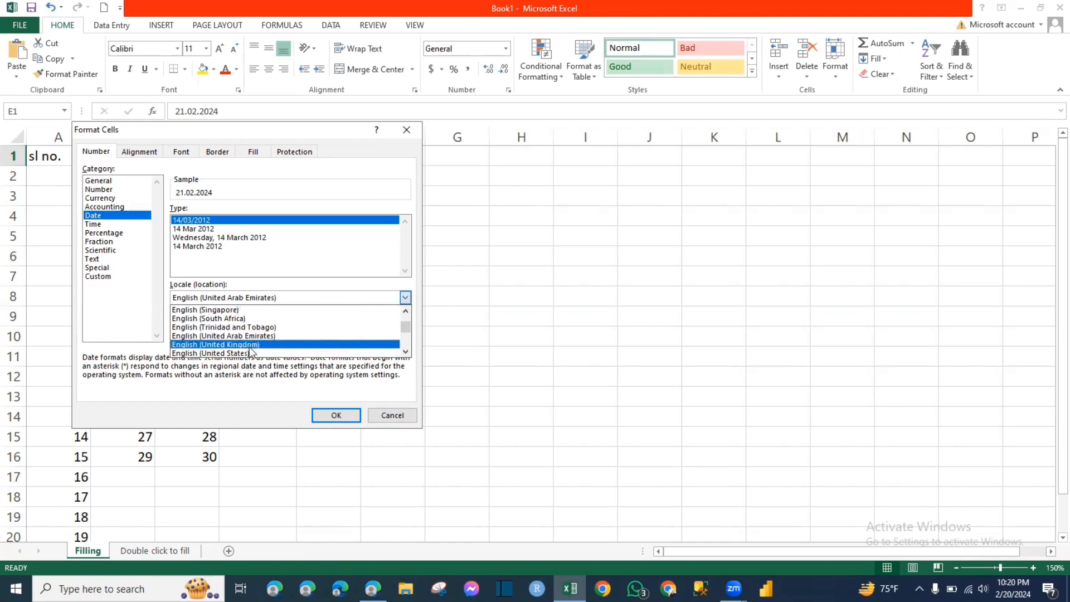
pyautogui.click(251, 352)
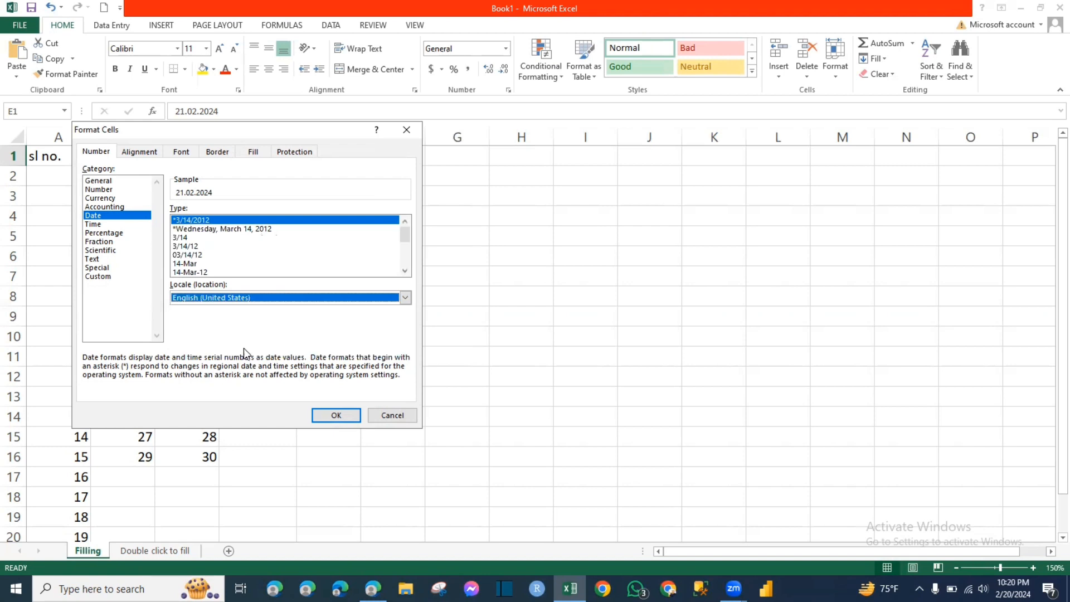
pyautogui.click(336, 415)
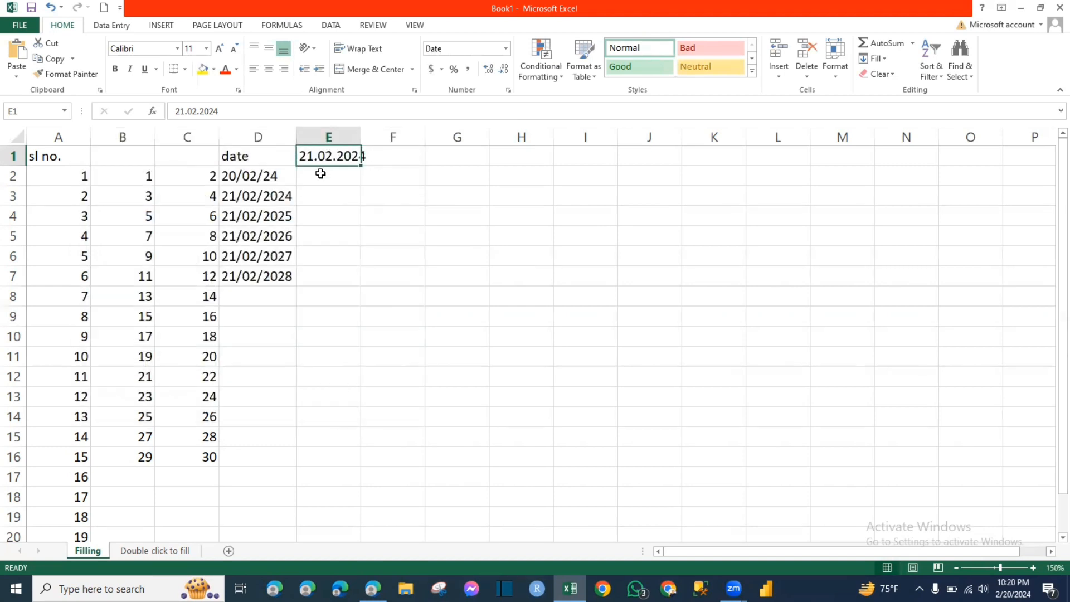
# Extend the date in E1 down through E3 with the fill handle and fit column E's width to its contents.
pyautogui.moveTo(360, 167); pyautogui.dragTo(363, 200)
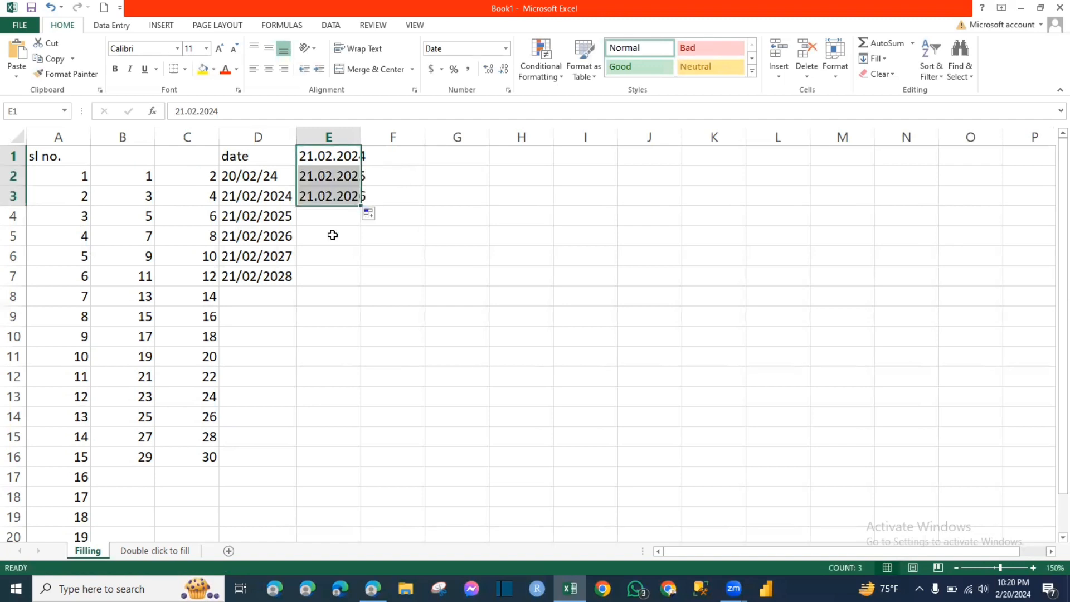
pyautogui.doubleClick(360, 133)
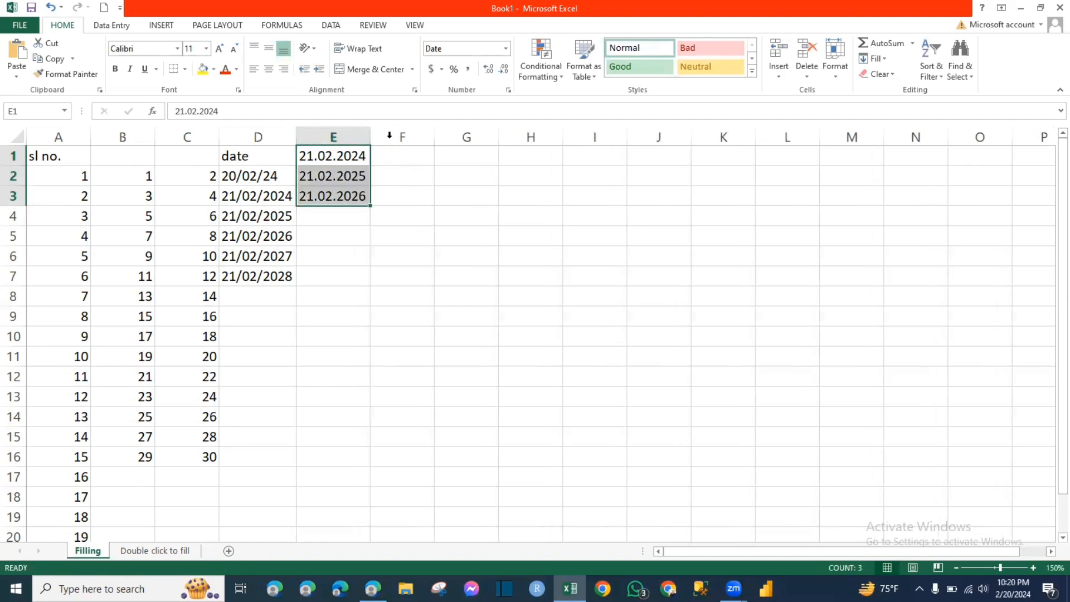
# Enter "hello 1" and "hello 2" in F1 and F2, and extend this text series down through F14.
pyautogui.click(406, 156)
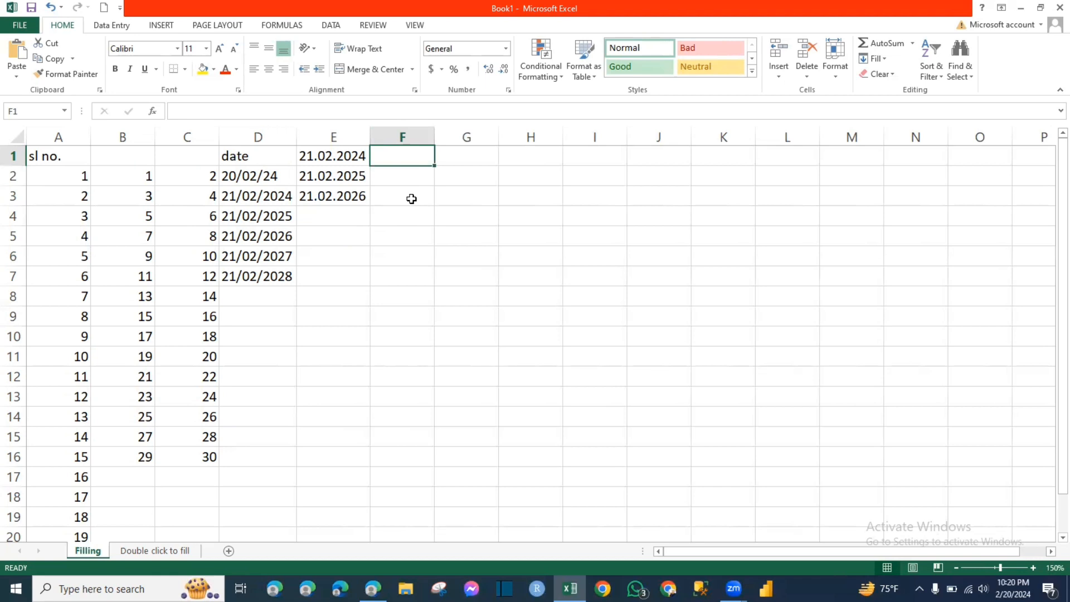
pyautogui.write('hello ')
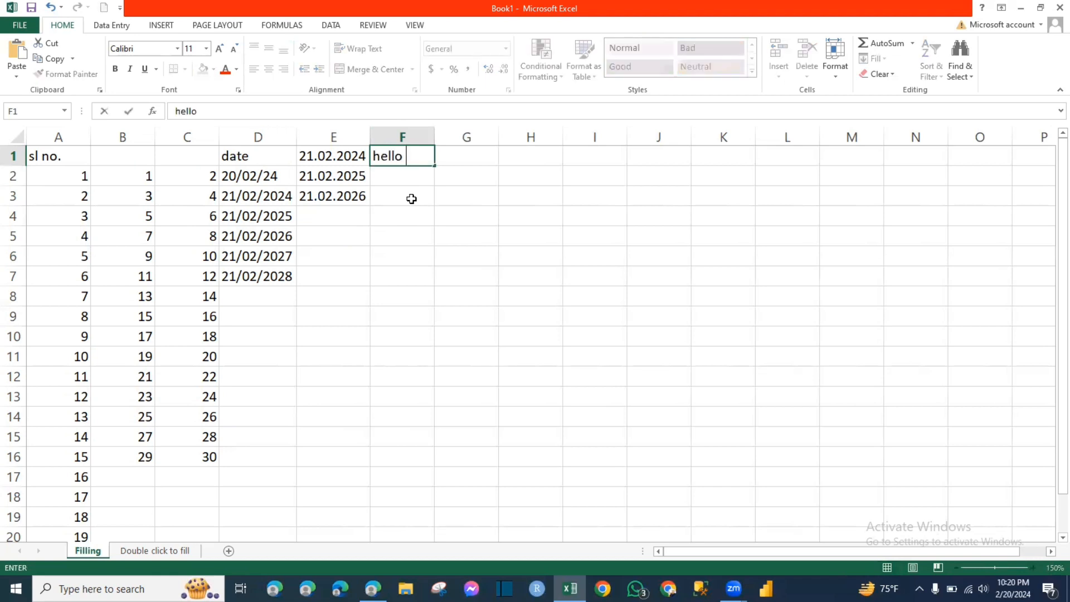
pyautogui.write('1')
pyautogui.press('Return')
pyautogui.write('hell')
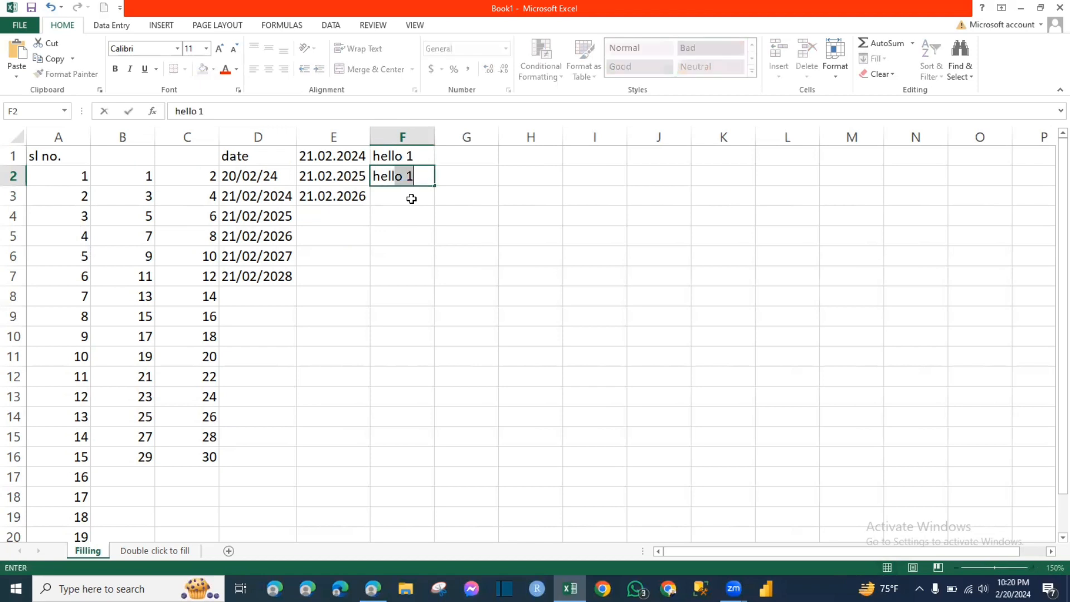
pyautogui.write('o 2')
pyautogui.press('Return')
pyautogui.moveTo(413, 161); pyautogui.dragTo(452, 429)
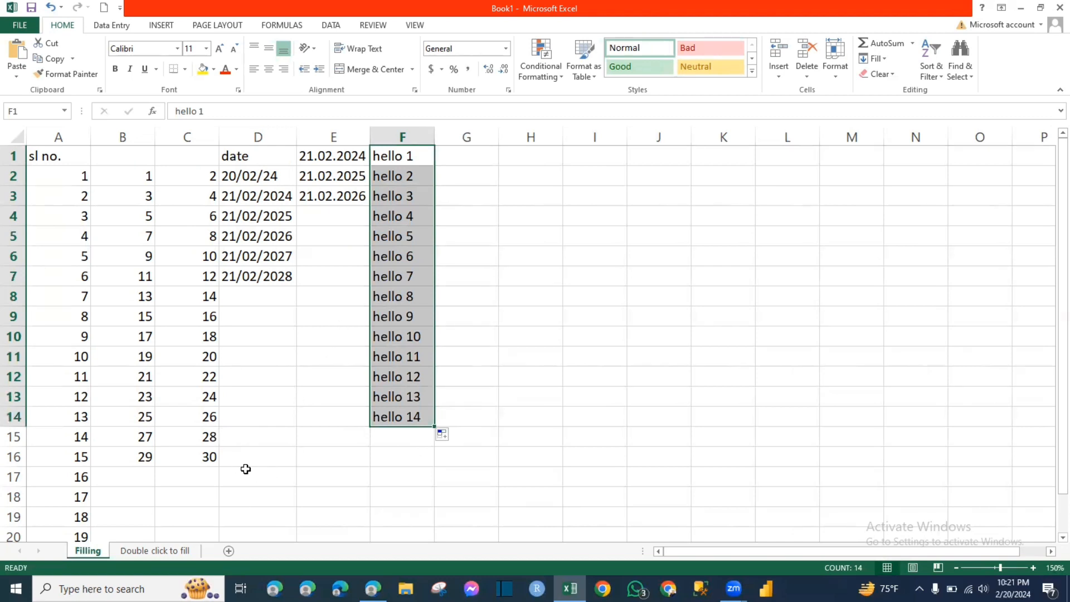
# Switch to the "Double click to fill" sheet and enter the header "Total" in cell D1.
pyautogui.click(158, 552)
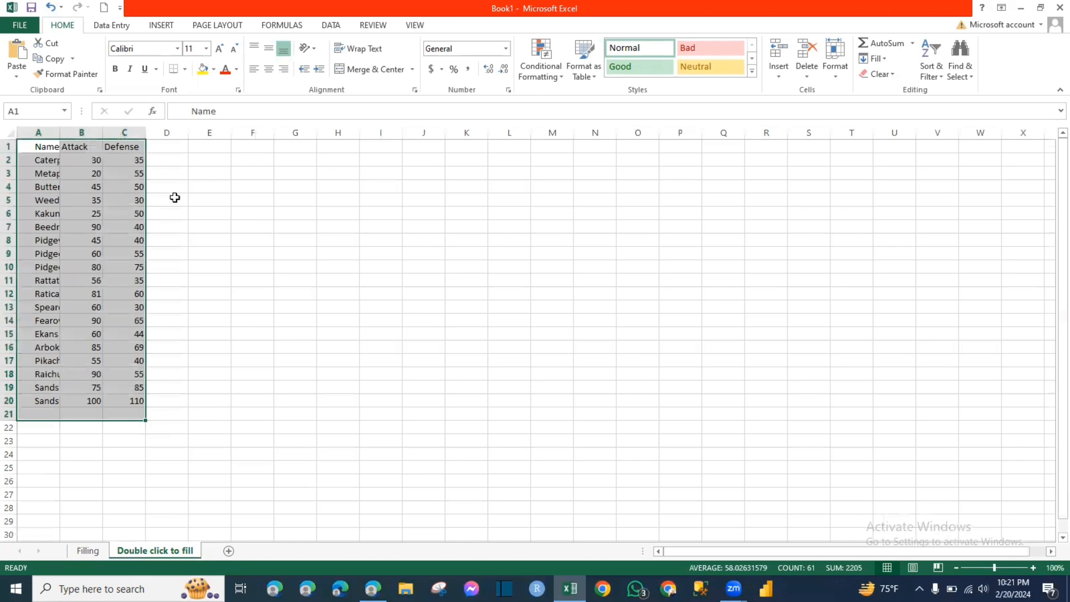
pyautogui.click(1034, 568)
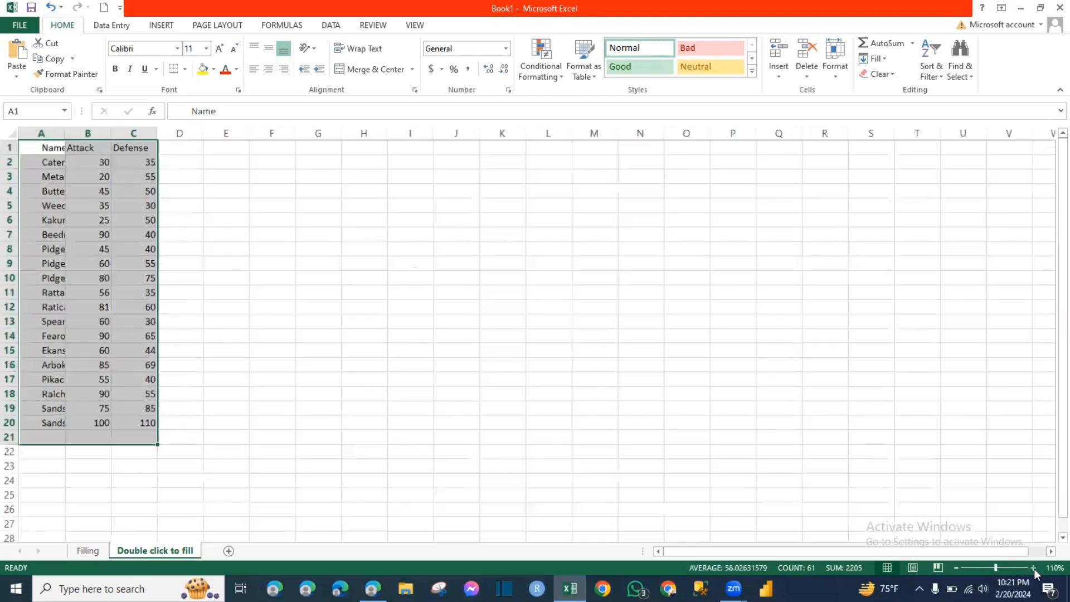
pyautogui.click(1034, 567)
pyautogui.click(1034, 568)
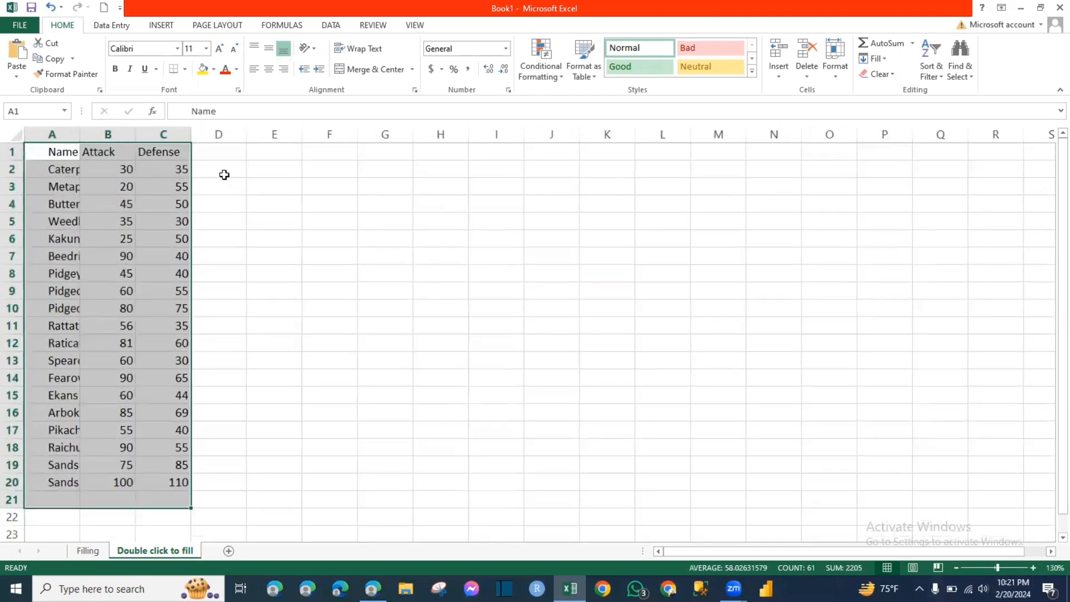
pyautogui.click(221, 153)
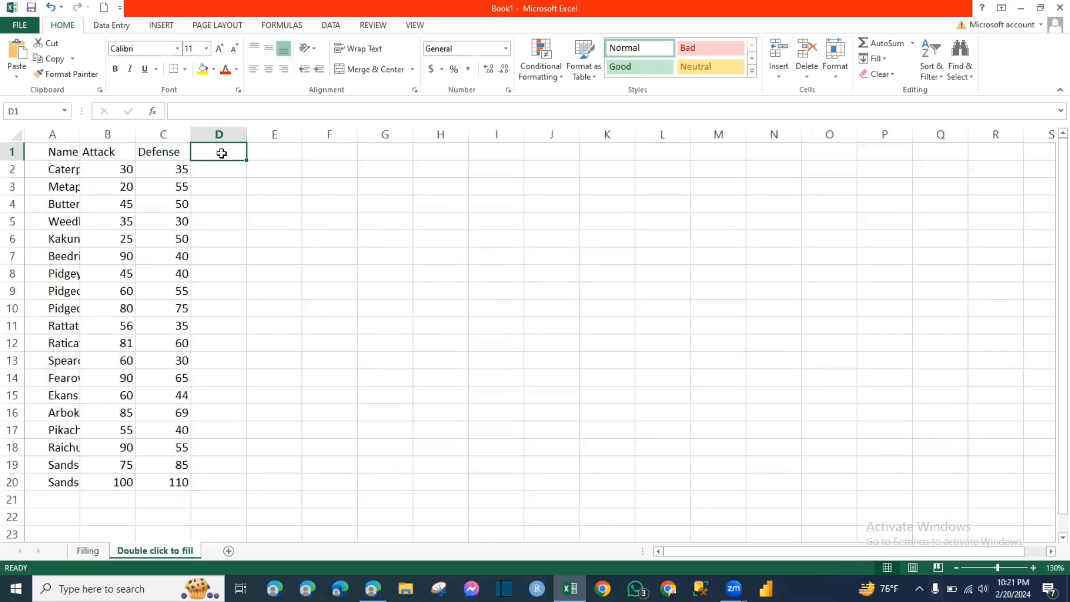
pyautogui.write('Total')
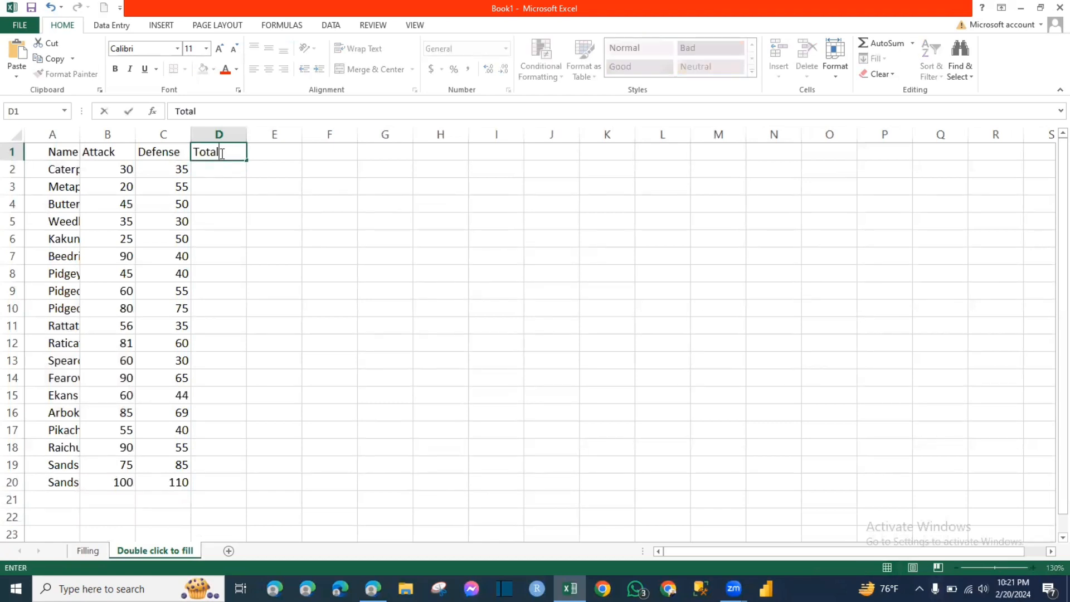
pyautogui.press('Return')
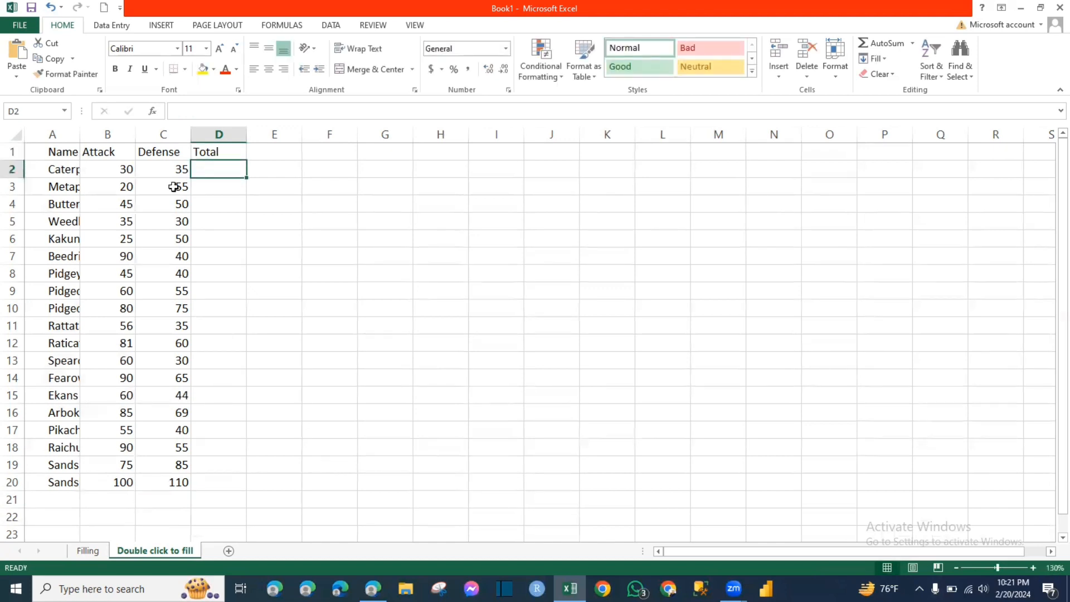
# Enter the formula =SUM(B2+C2) in cell D2 to add the first row's Attack and Defense values.
pyautogui.click(126, 172)
pyautogui.click(181, 172)
pyautogui.click(219, 171)
pyautogui.write('=su')
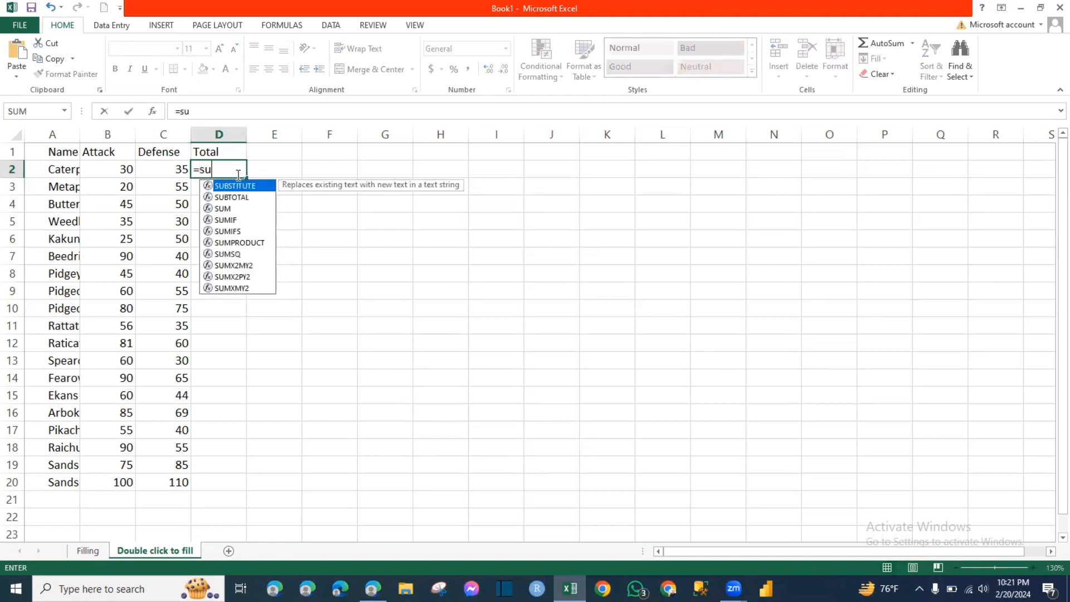
pyautogui.write('m(')
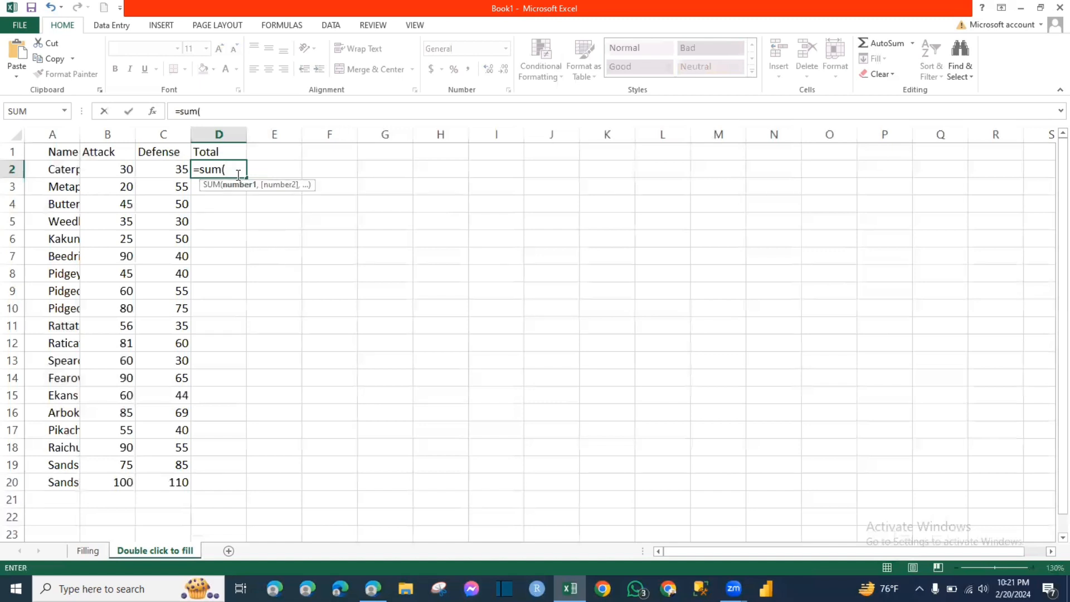
pyautogui.click(127, 170)
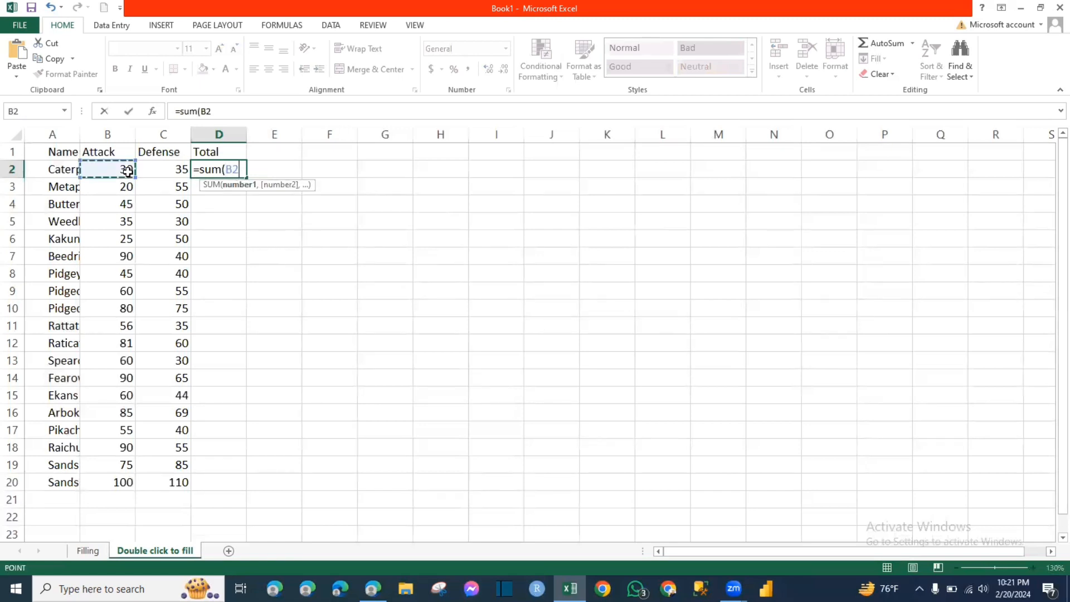
pyautogui.write('+')
pyautogui.click(162, 168)
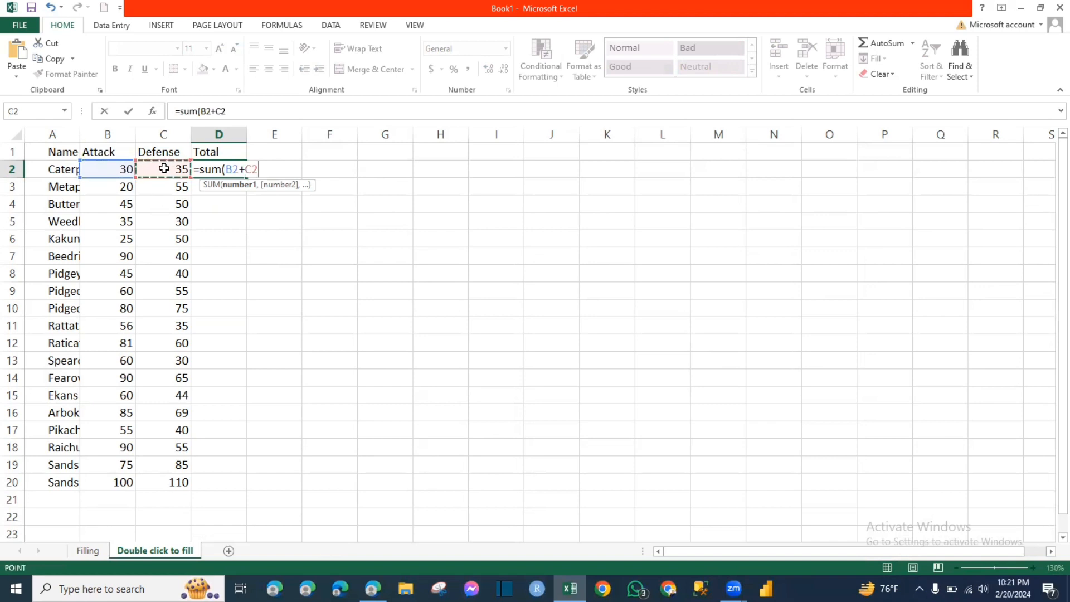
pyautogui.press('Return')
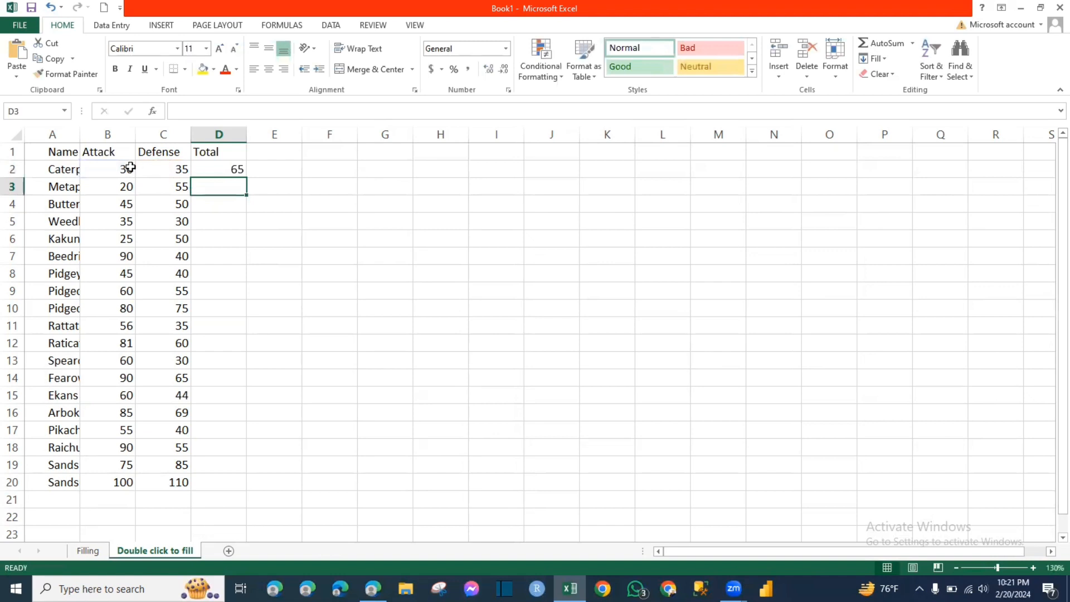
pyautogui.click(237, 169)
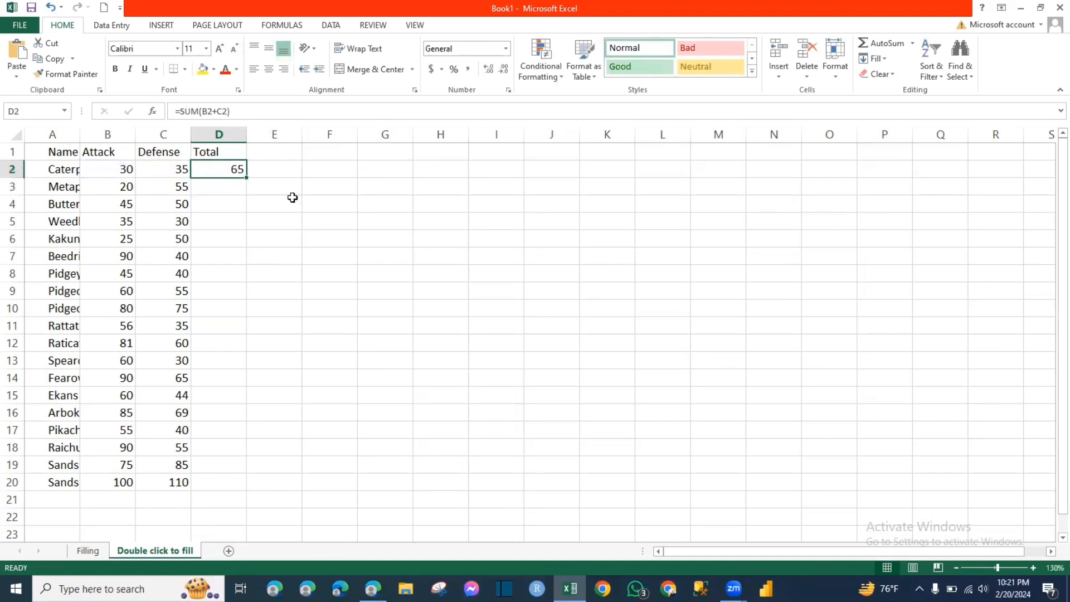
pyautogui.doubleClick(246, 180)
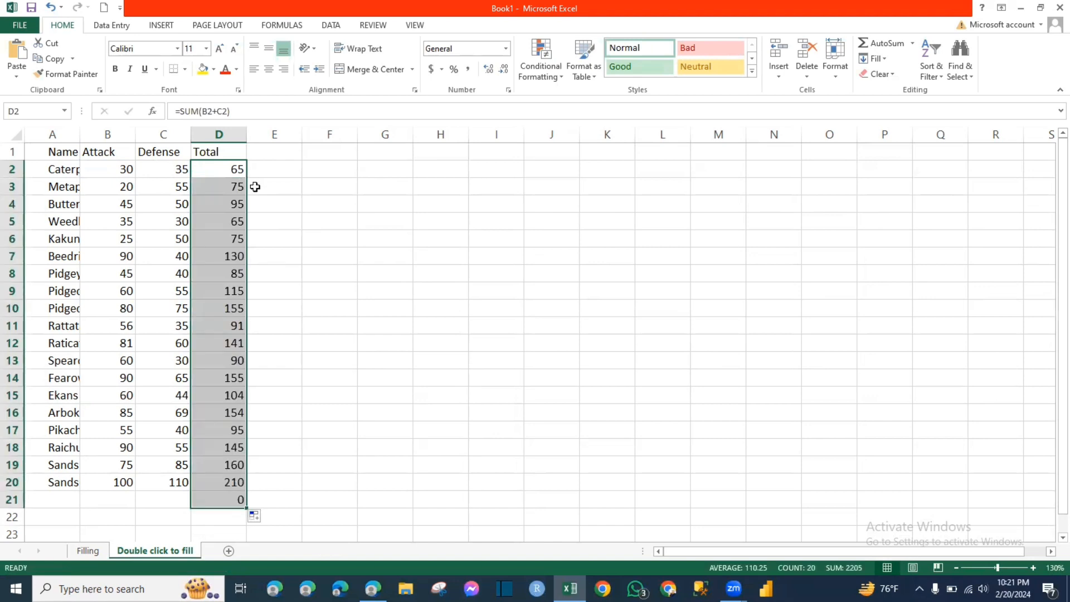
pyautogui.click(51, 7)
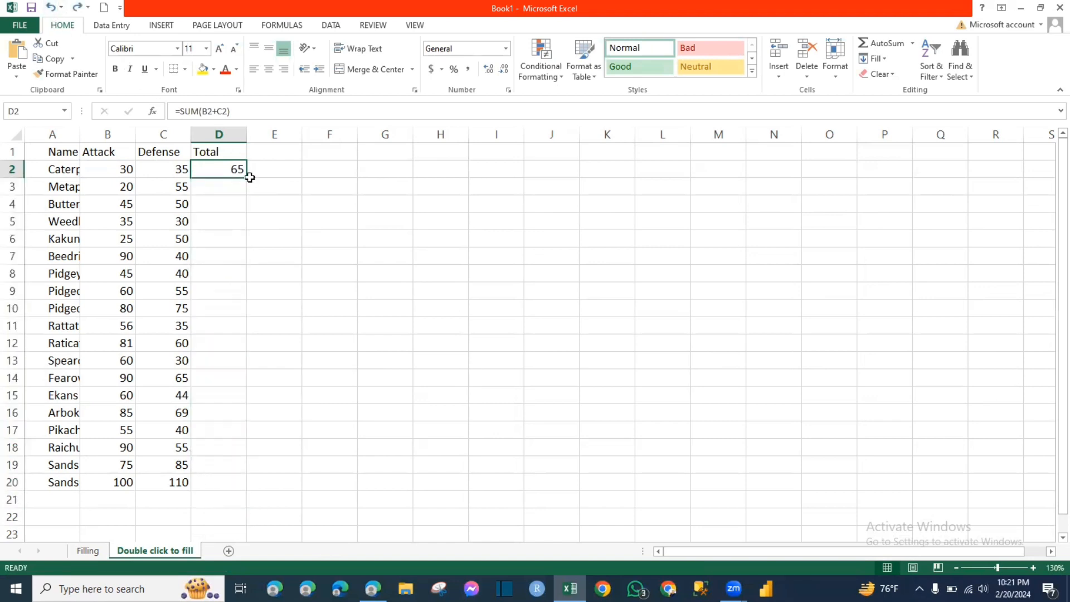
# Auto-fill the Total formula from D2 down through D21 with the fill handle and check the filled column.
pyautogui.click(1033, 568)
pyautogui.click(1033, 568)
pyautogui.scroll(1, 183, 196)
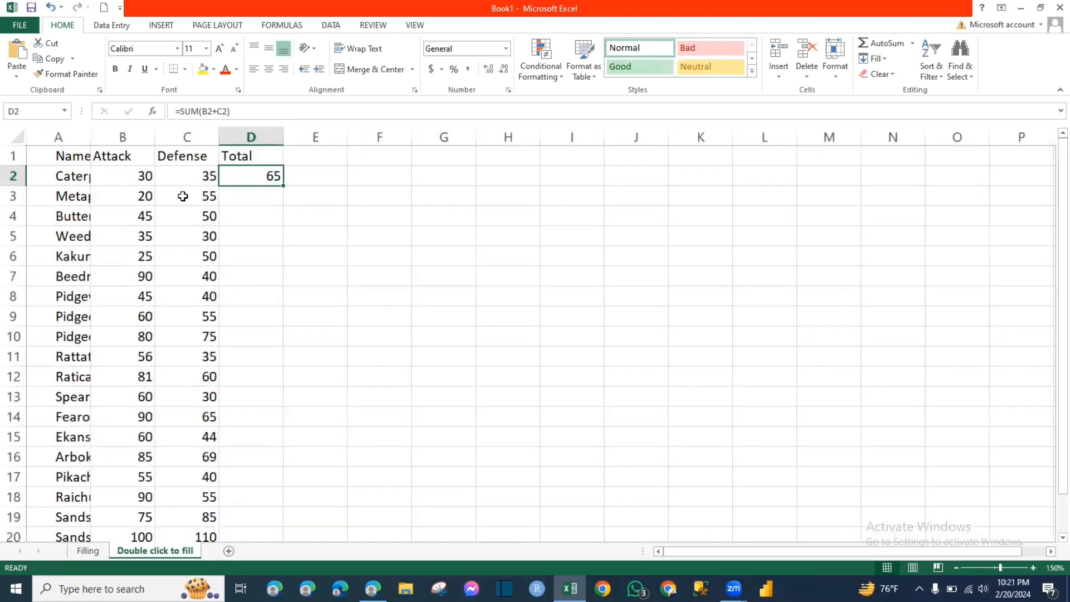
pyautogui.doubleClick(284, 186)
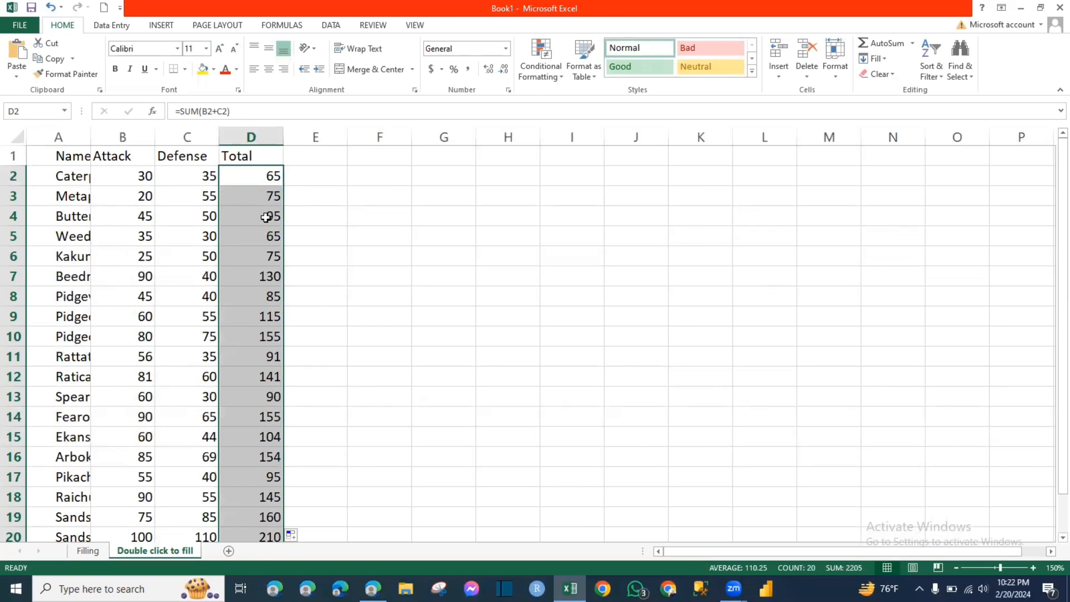
pyautogui.scroll(-2, 314, 320)
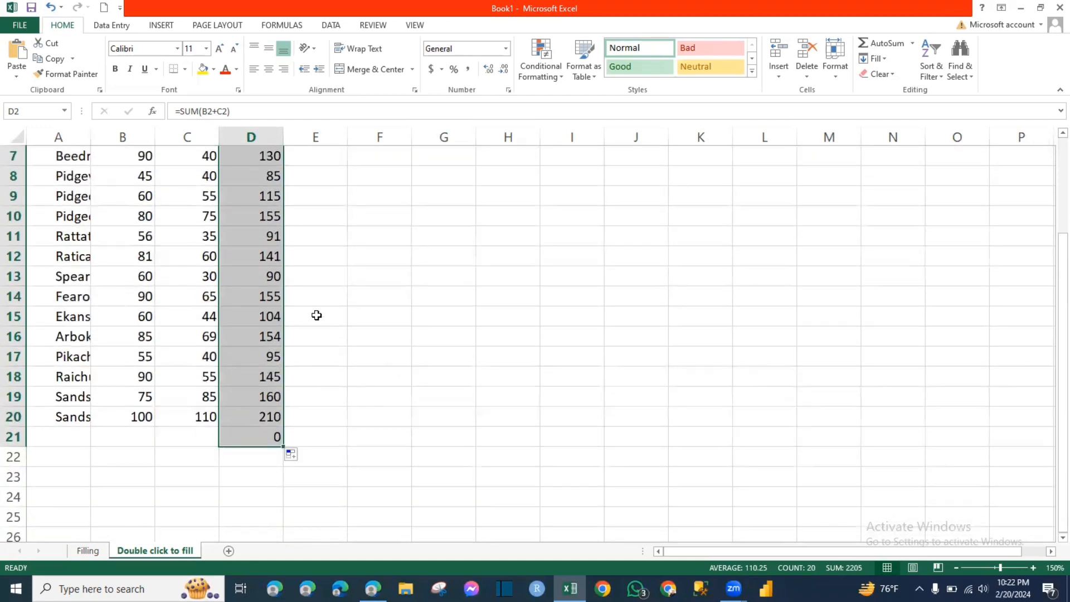
pyautogui.scroll(2, 239, 359)
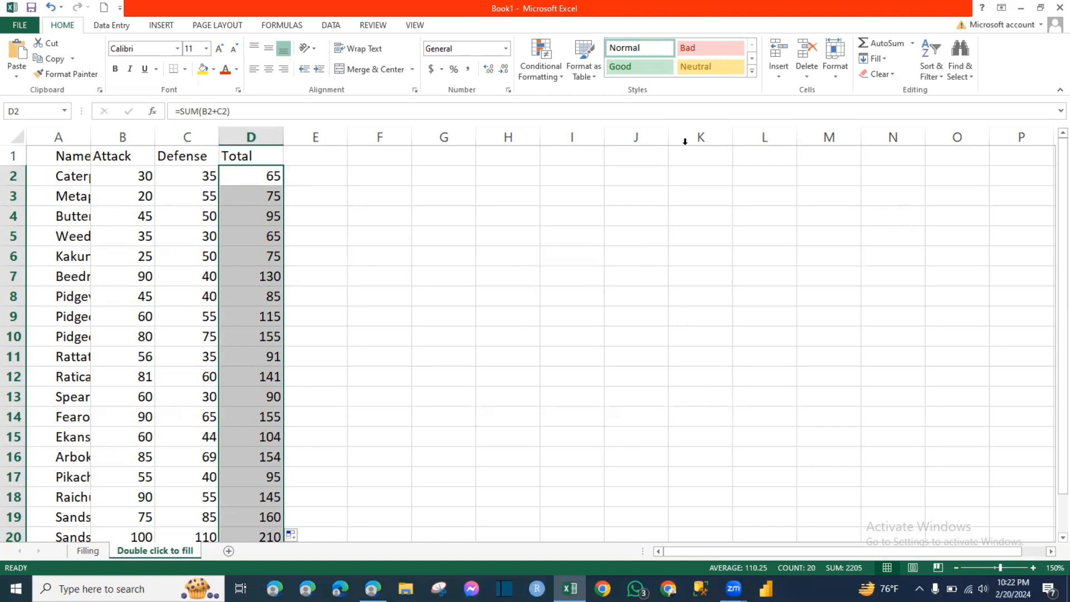
pyautogui.click(446, 76)
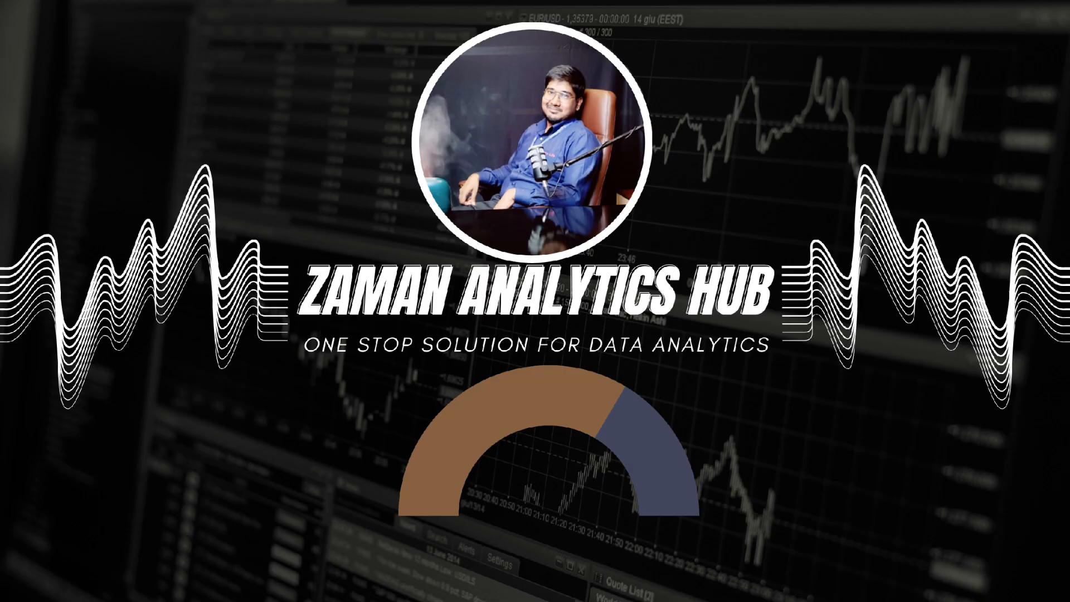